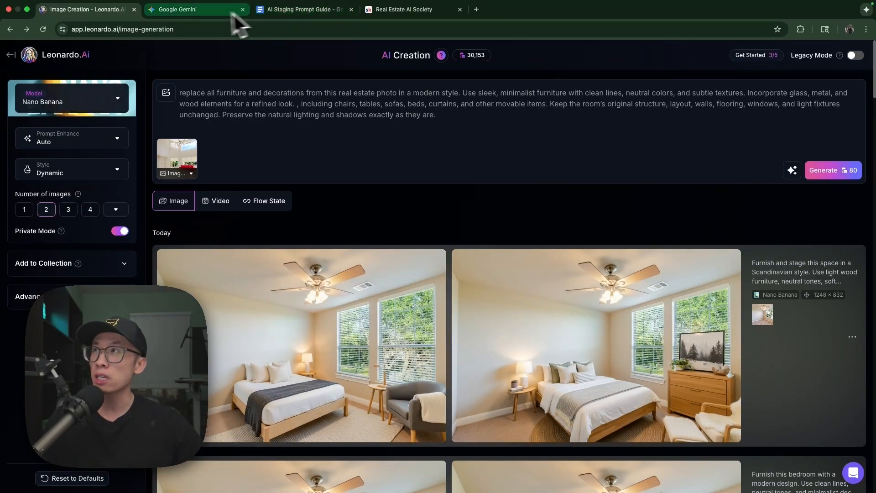
click(198, 10)
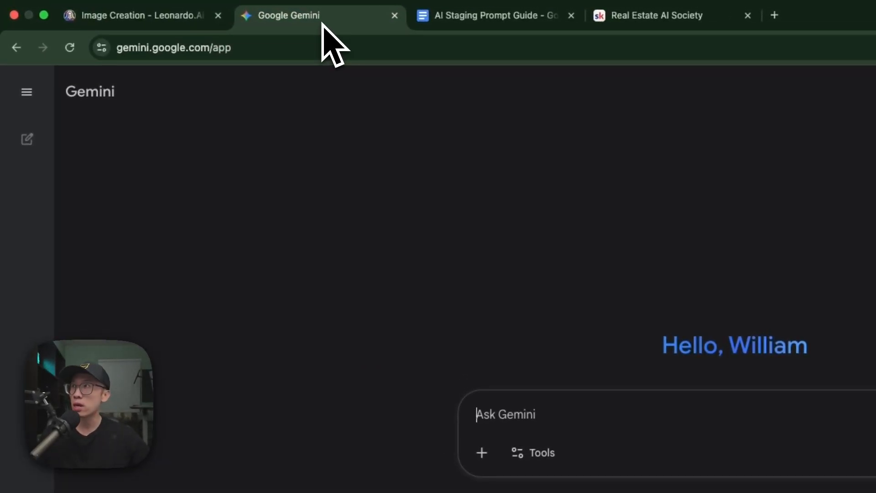
click(142, 15)
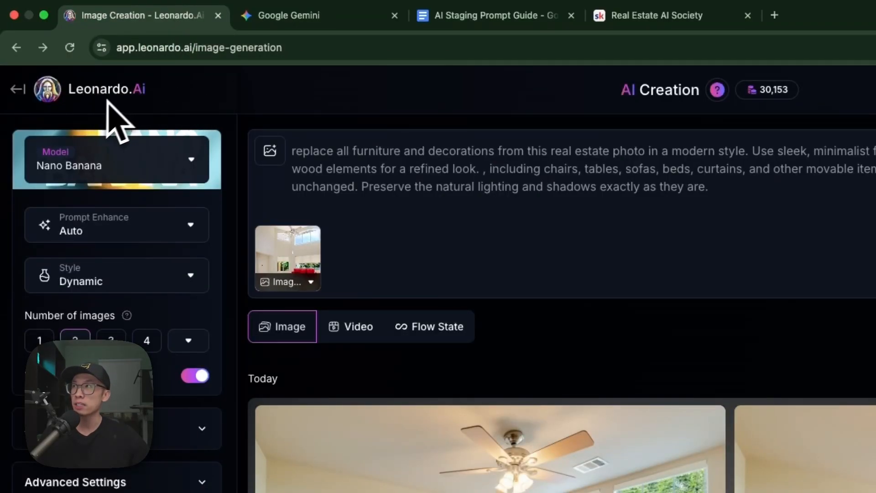
click(137, 164)
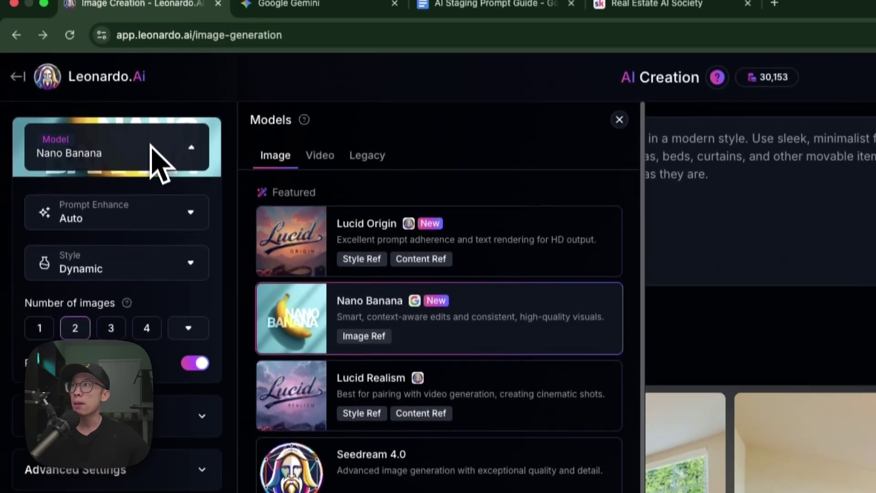
click(156, 159)
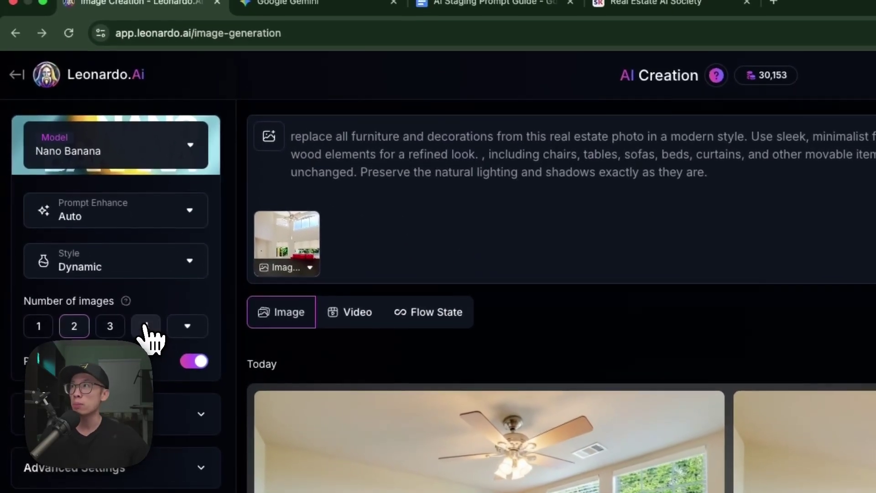
click(137, 313)
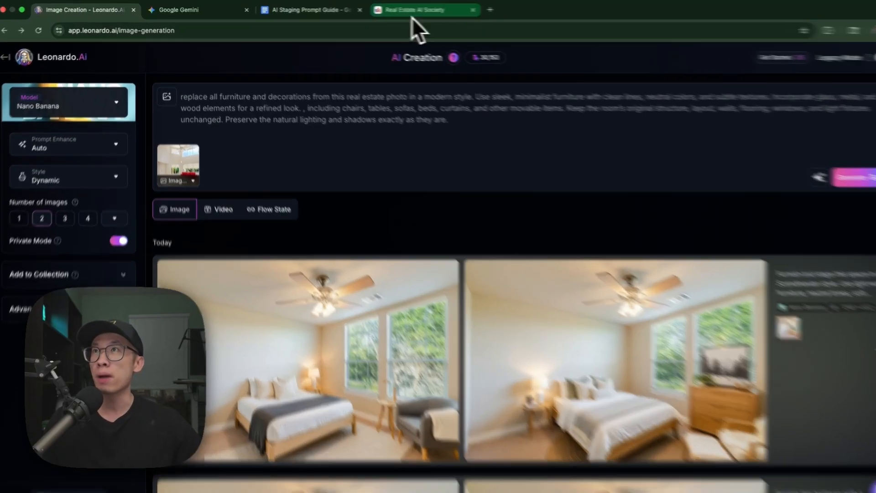
Step: Bring up the AI Staging Prompt Guide document from the community tabs
click(404, 9)
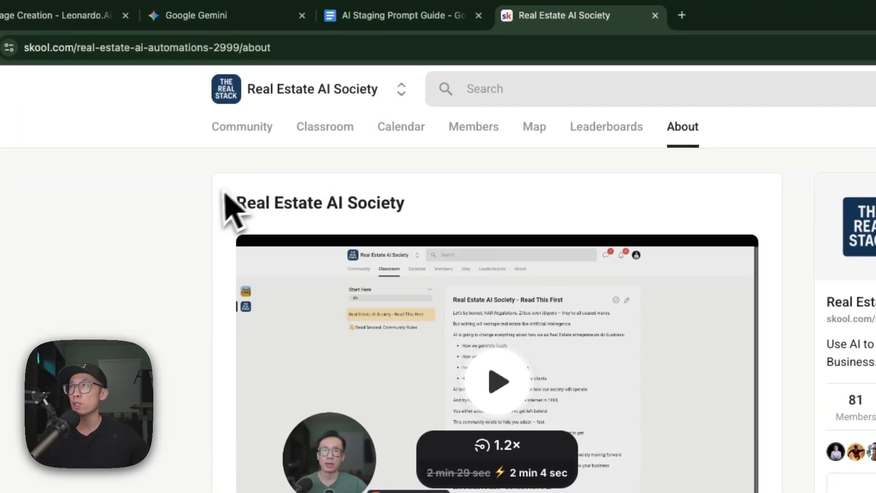
click(390, 16)
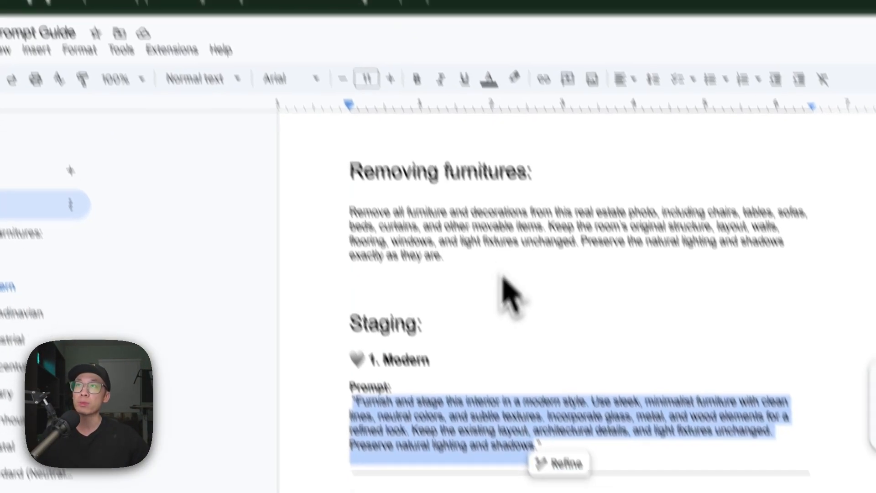
scroll(452, 287, down, 3)
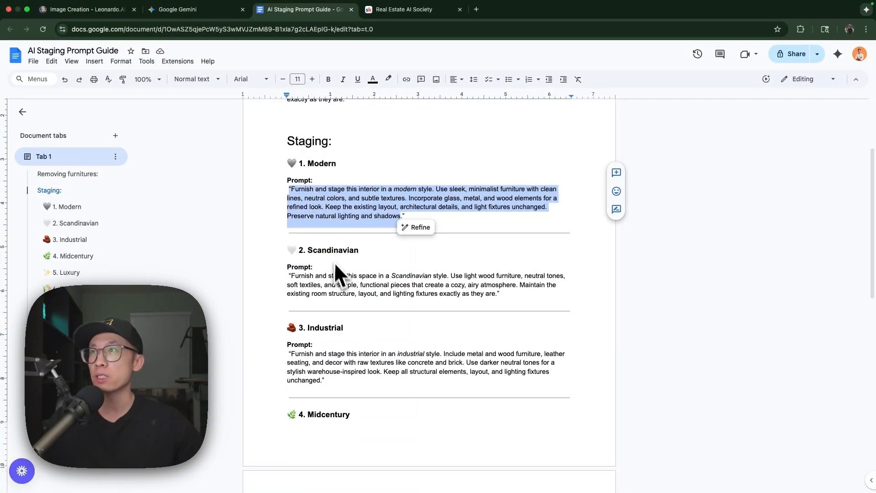
scroll(336, 267, down, 2)
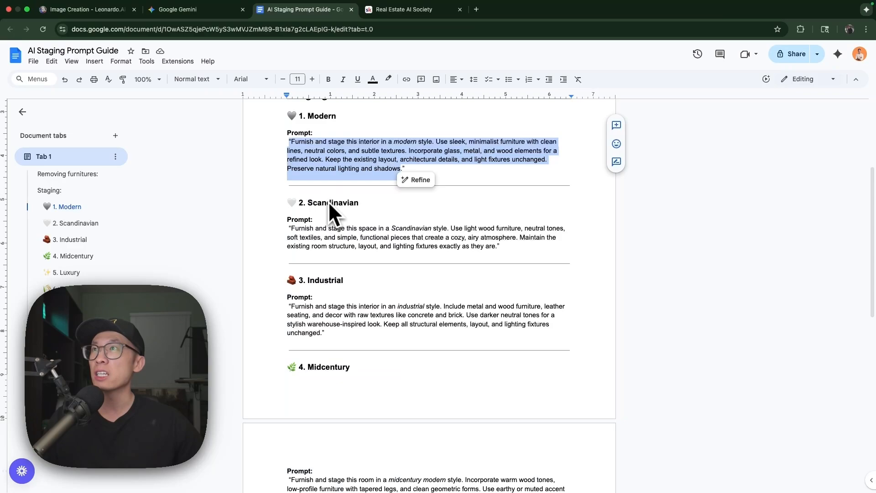
scroll(323, 290, down, 4)
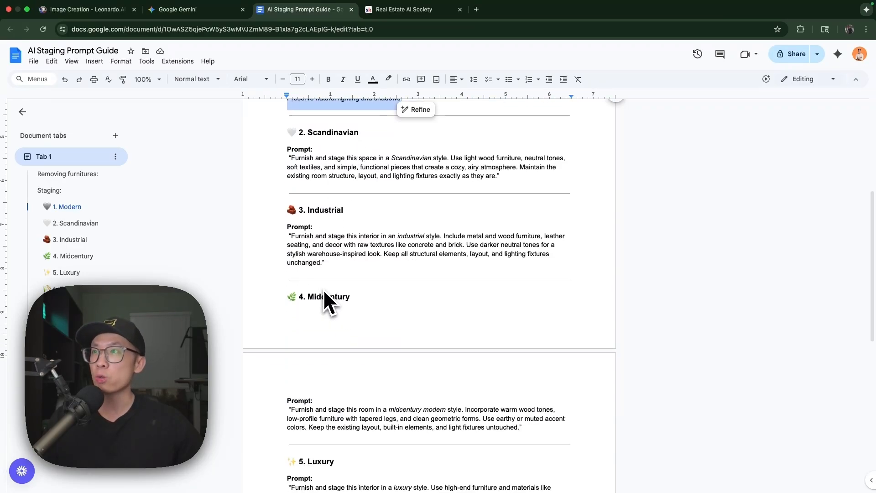
scroll(324, 289, down, 4)
scroll(324, 328, down, 2)
scroll(324, 337, down, 2)
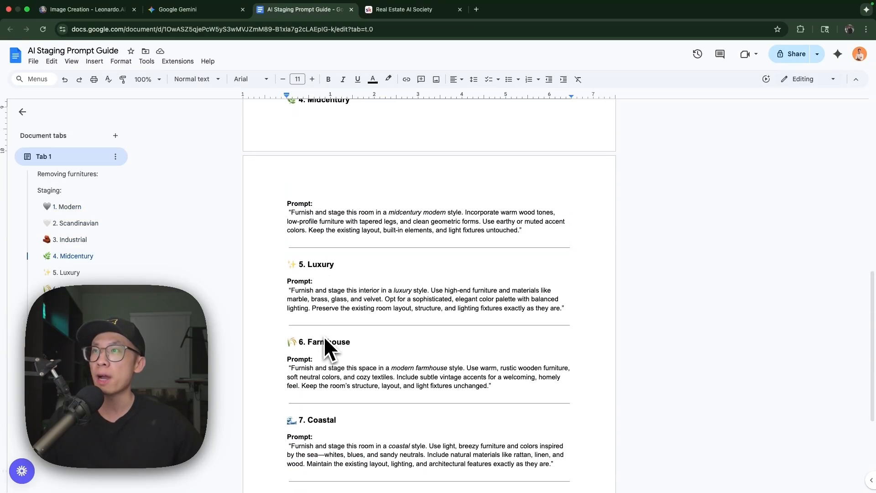
scroll(323, 336, down, 3)
scroll(323, 335, up, 10)
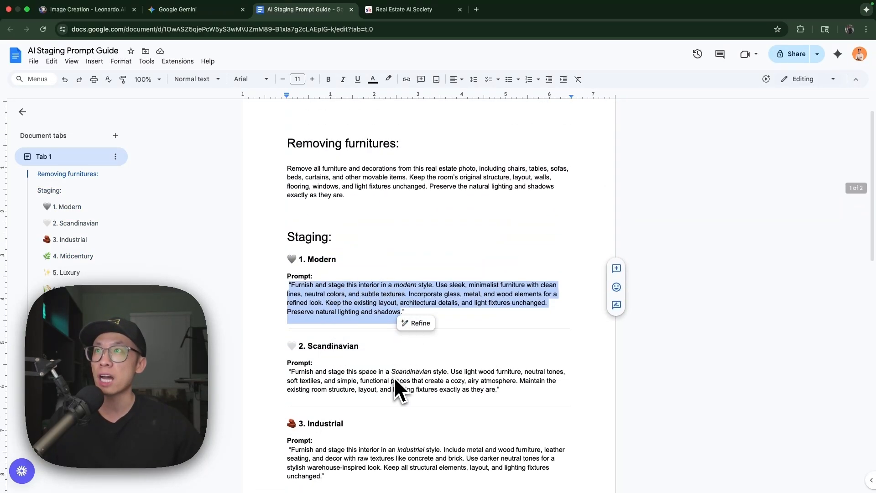
scroll(342, 174, up, 1)
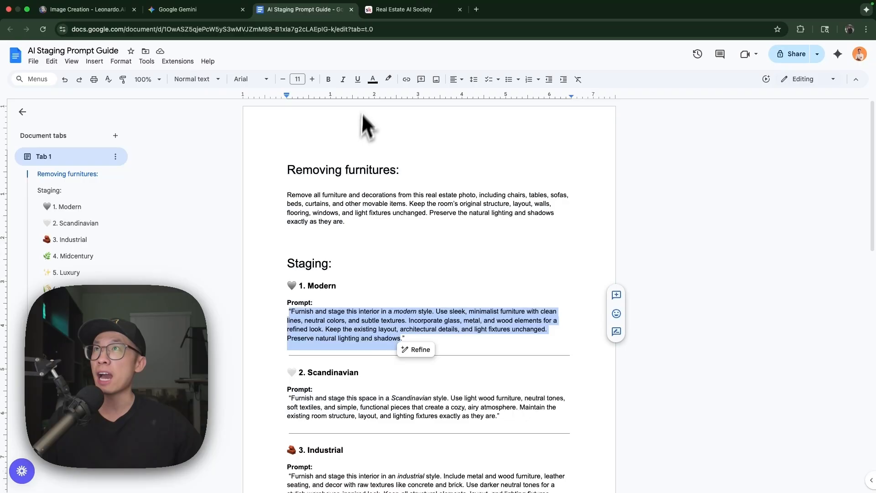
Step: Show the Real Estate AI Society community feed filtered to YouTube Resources posts
click(414, 10)
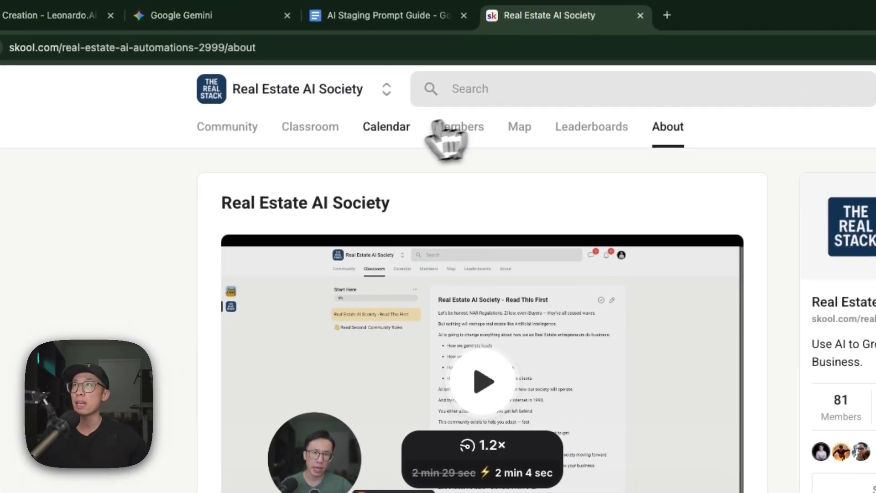
click(243, 144)
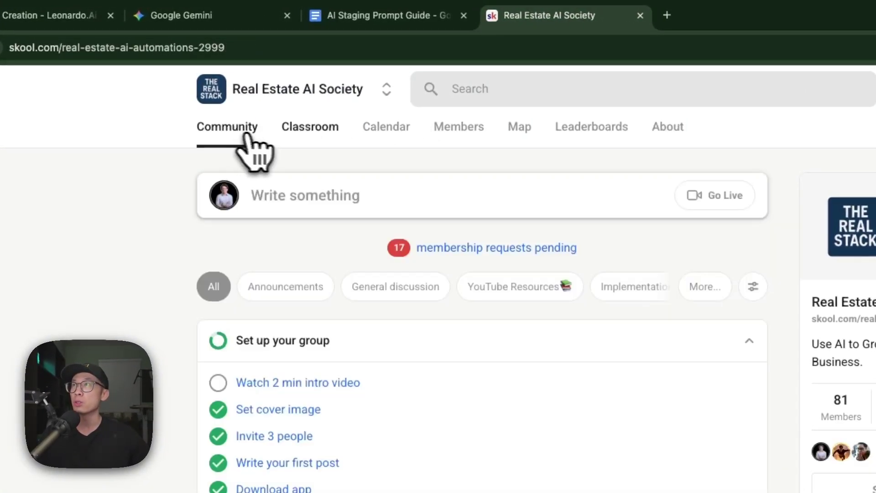
click(534, 294)
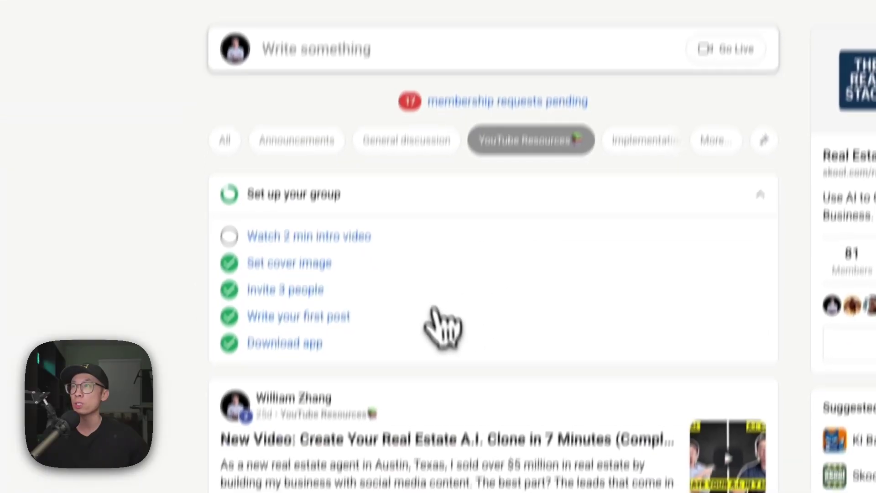
scroll(439, 308, down, 2)
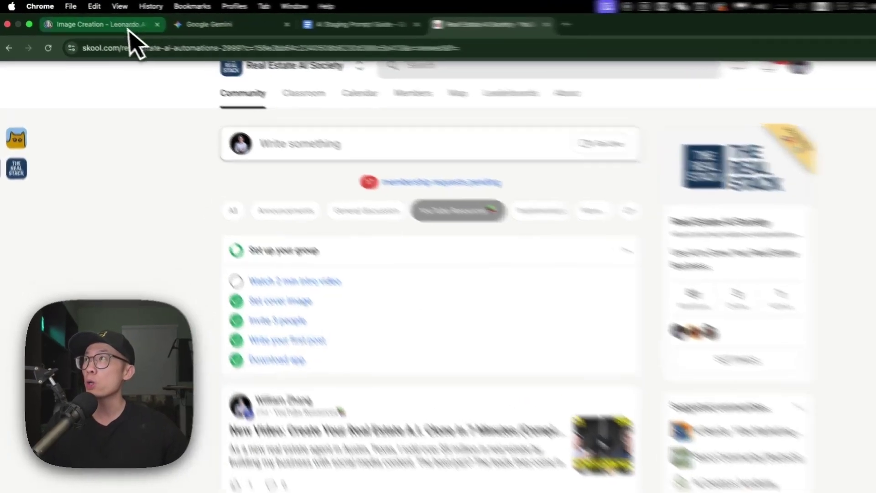
Step: Quick Look the living-room photo DSC05277-HDR.jpg full size, then return to Leonardo.Ai
click(99, 24)
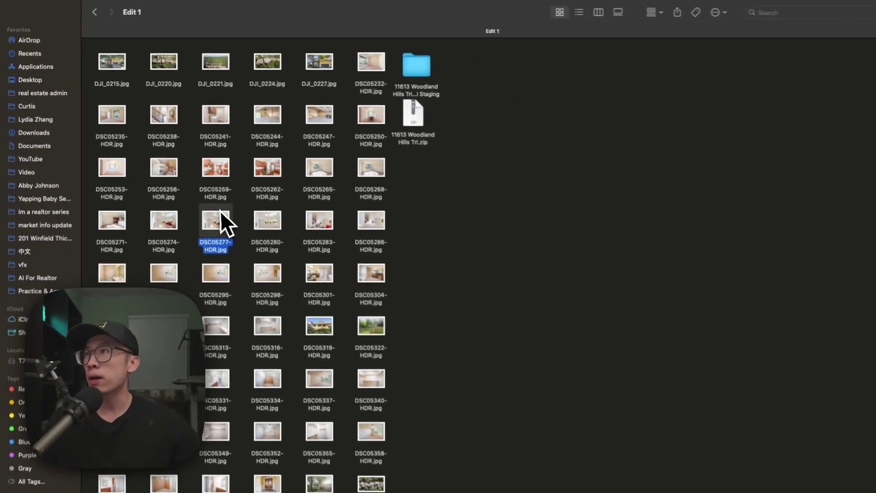
key(space)
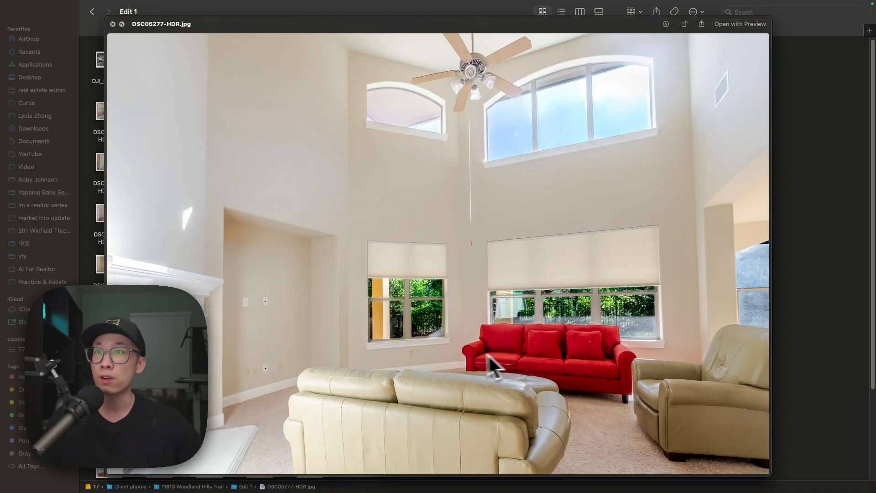
key(space)
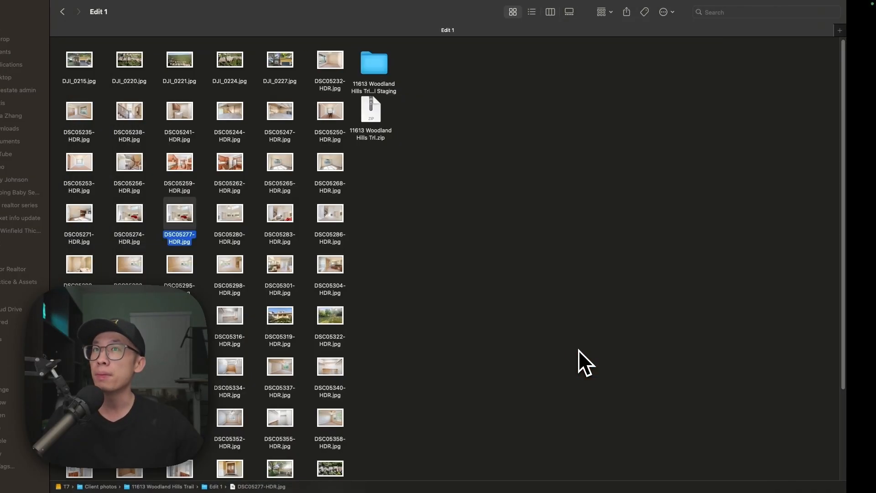
key(super+Tab)
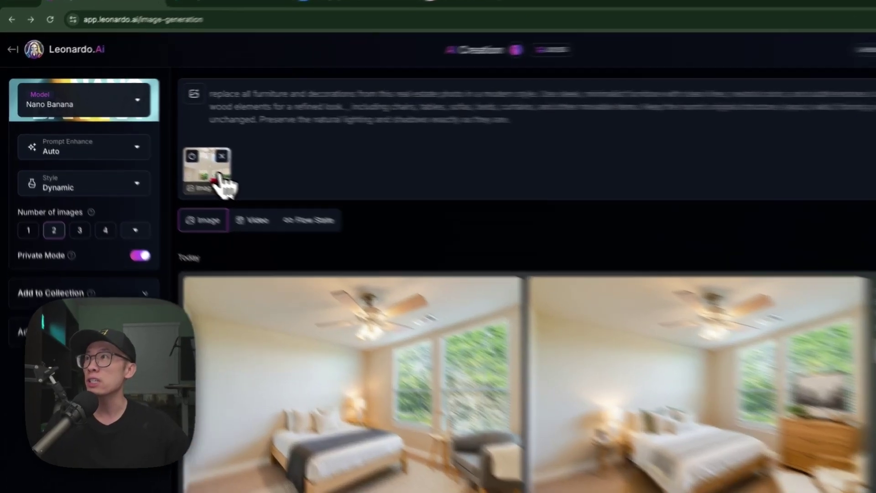
Step: Reach the Leonardo.Ai image generation tool from the home page and view its model list
click(176, 159)
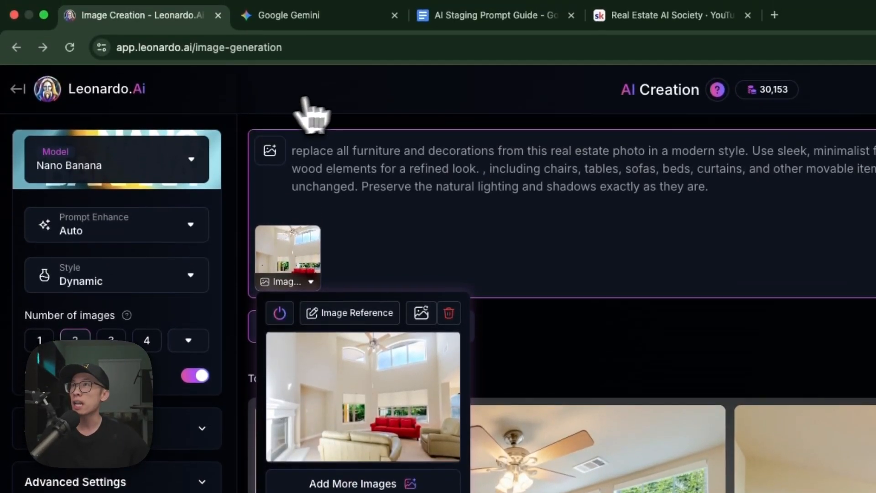
click(106, 89)
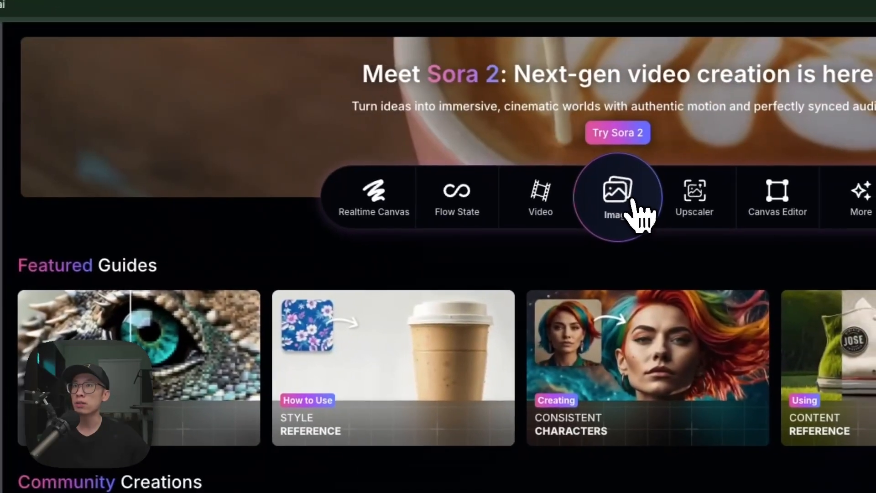
click(589, 241)
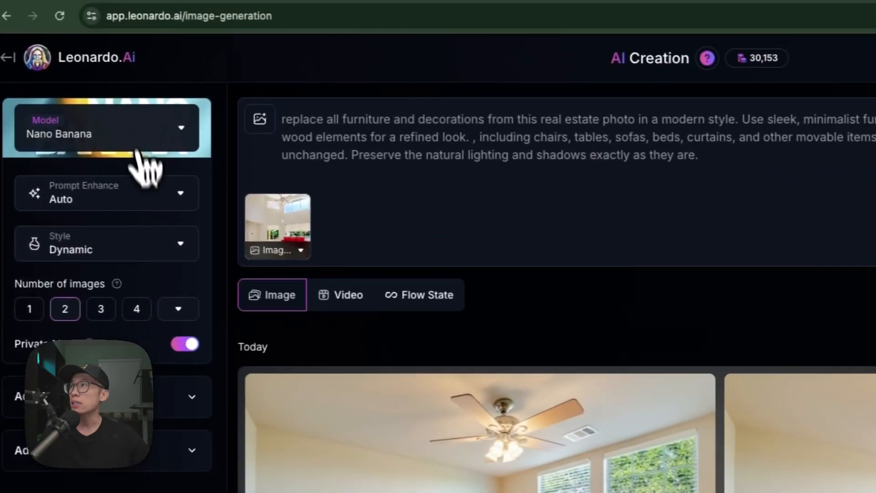
click(145, 131)
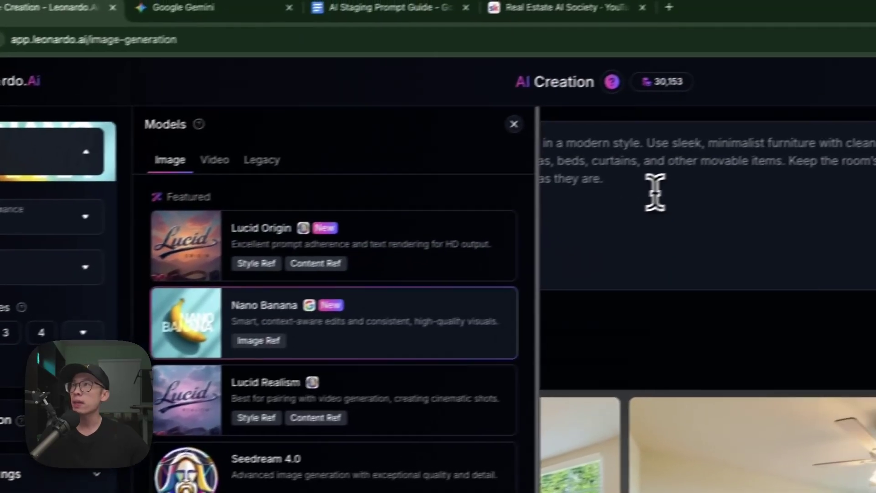
Step: Delete the old modern-style prompt, leaving the prompt box empty
click(657, 185)
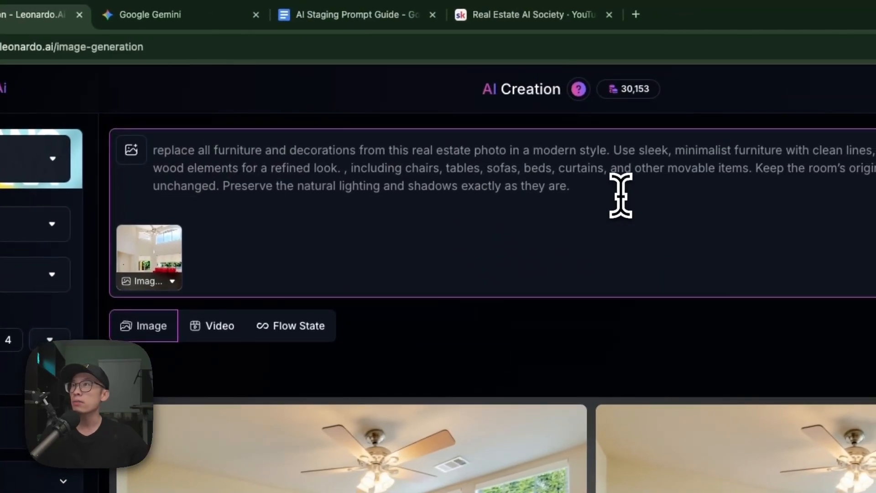
drag(656, 185, 182, 153)
key(BackSpace)
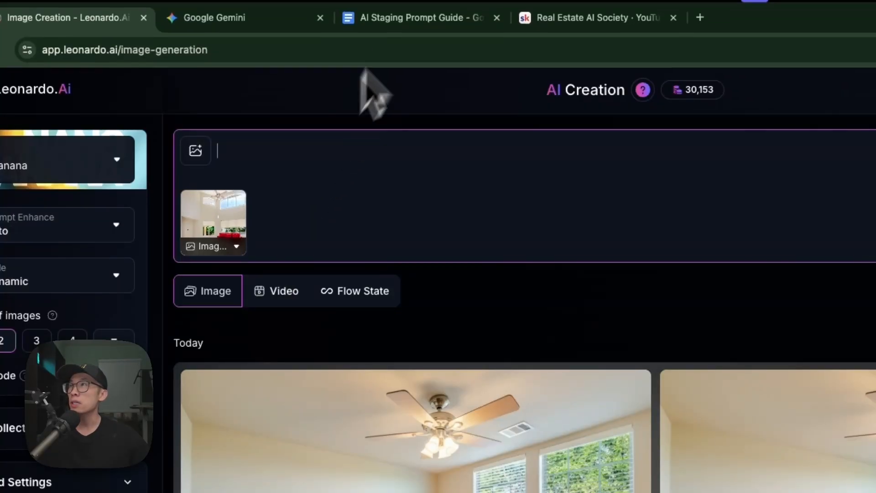
click(410, 15)
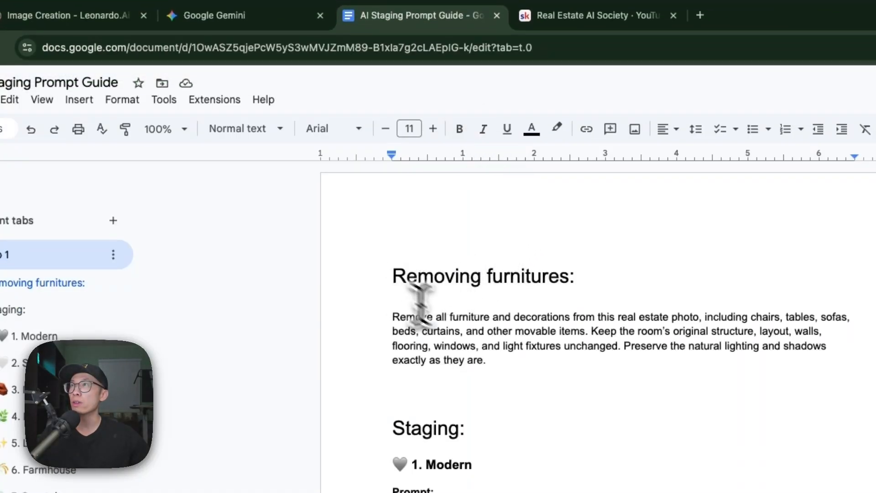
Step: Copy the guide's remove-all-furniture paragraph into Leonardo's prompt box
drag(487, 360, 392, 315)
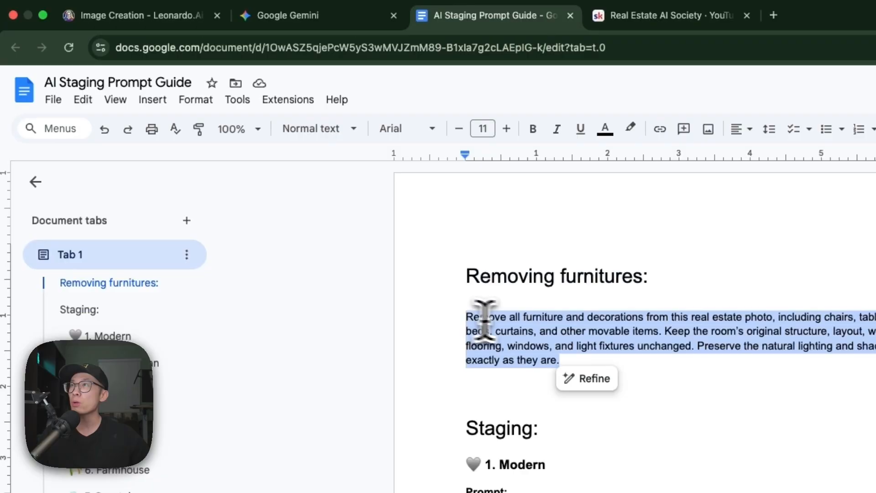
key(super+c)
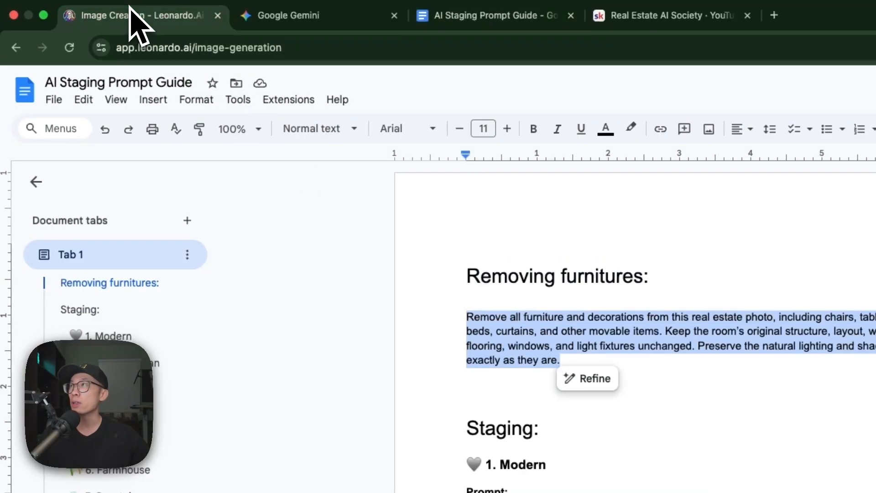
click(138, 15)
key(super+v)
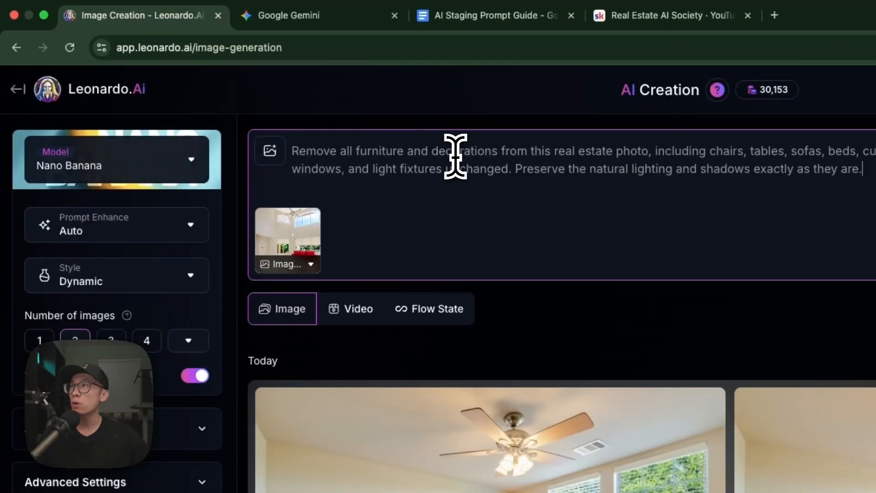
mouse_move(288, 240)
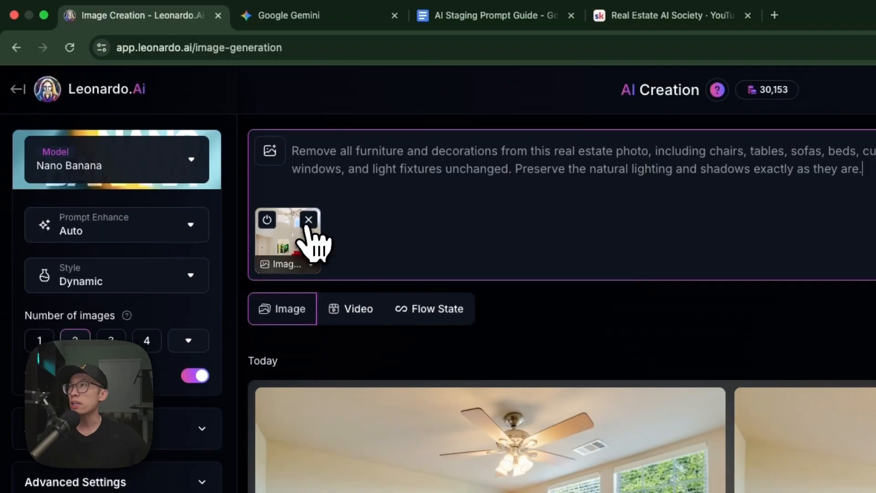
Step: Attach the red-sofa living-room photo as Image Reference and generate furniture-free versions
click(308, 219)
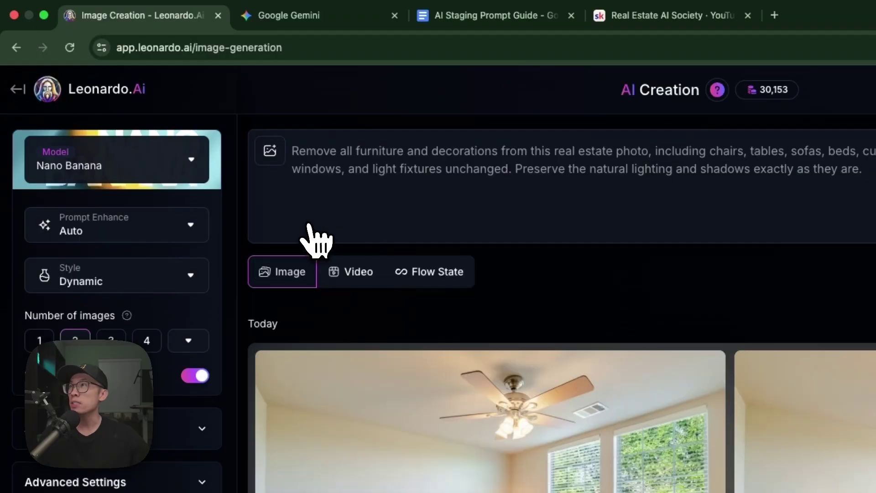
click(270, 151)
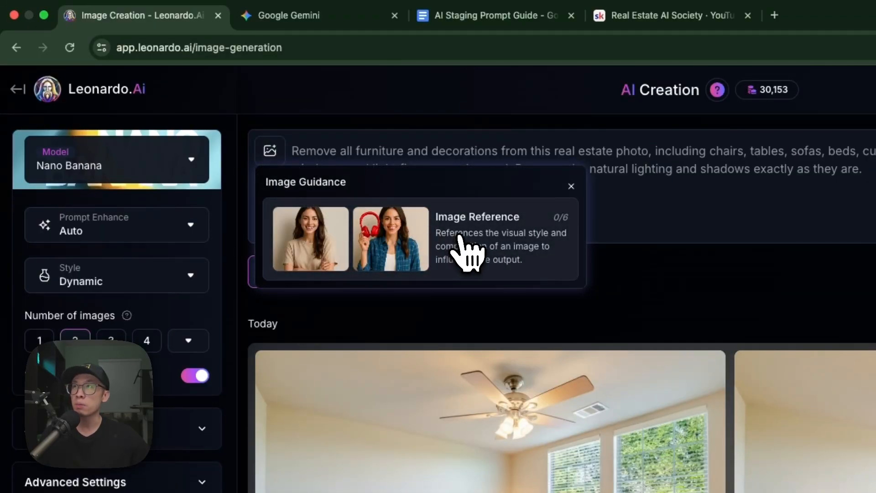
click(469, 250)
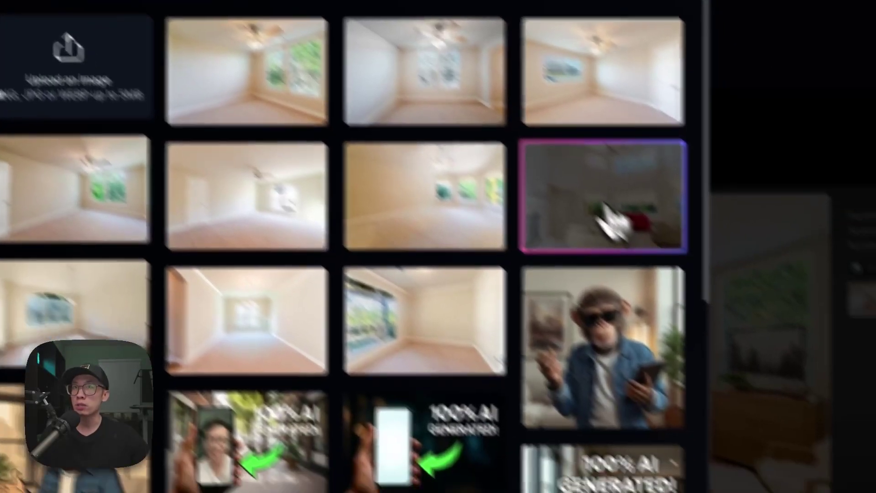
click(736, 308)
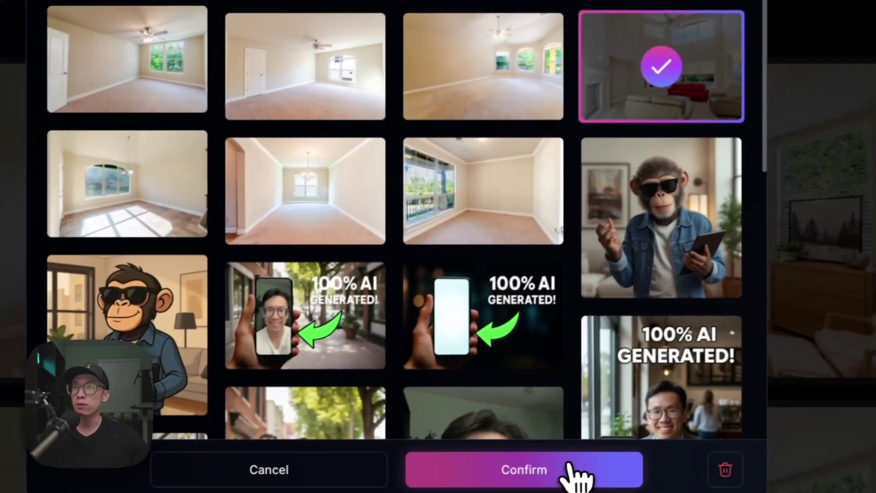
click(579, 473)
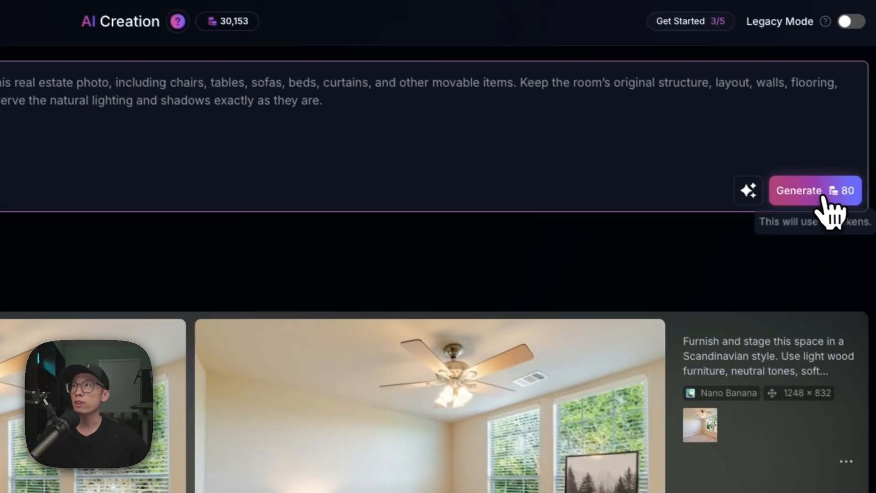
click(832, 199)
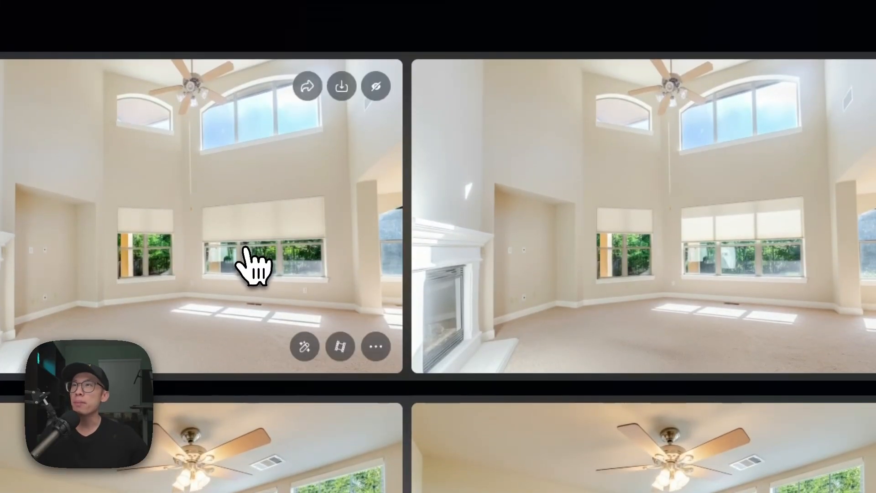
click(255, 265)
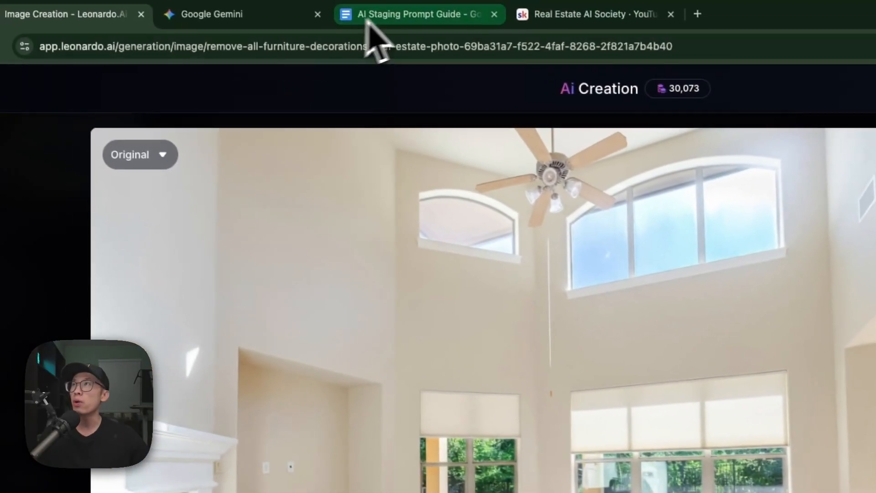
click(400, 15)
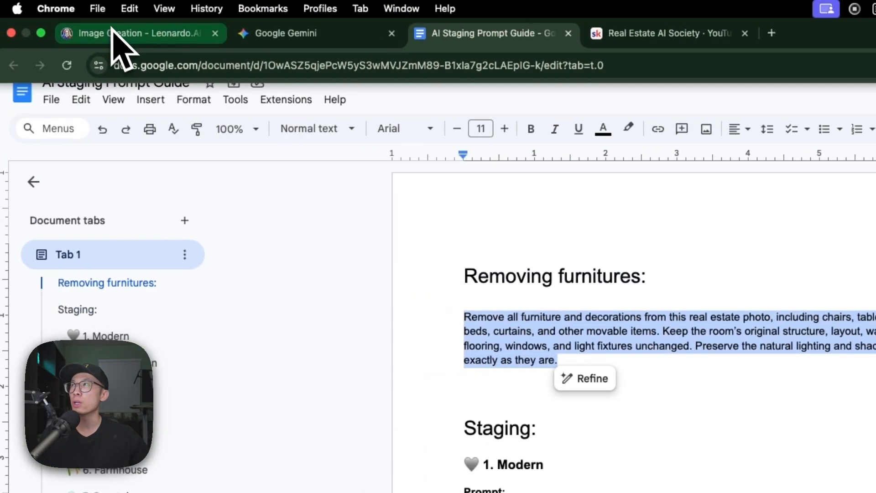
click(123, 33)
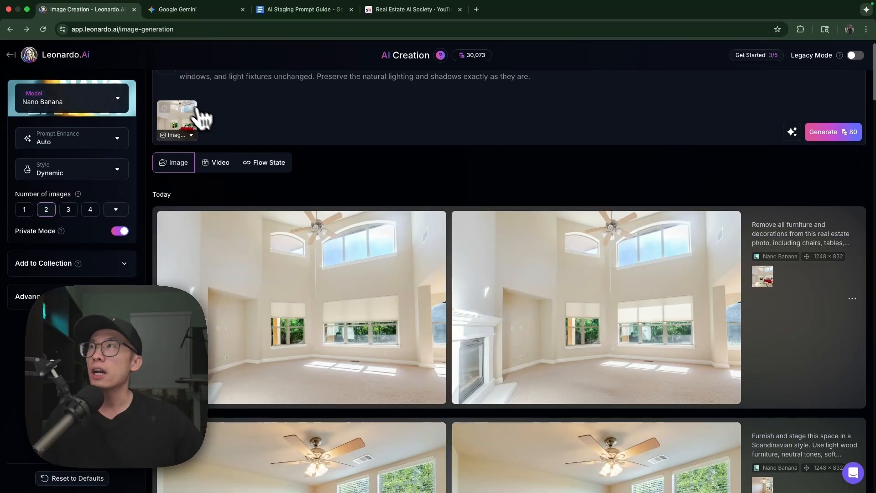
scroll(205, 113, up, 1)
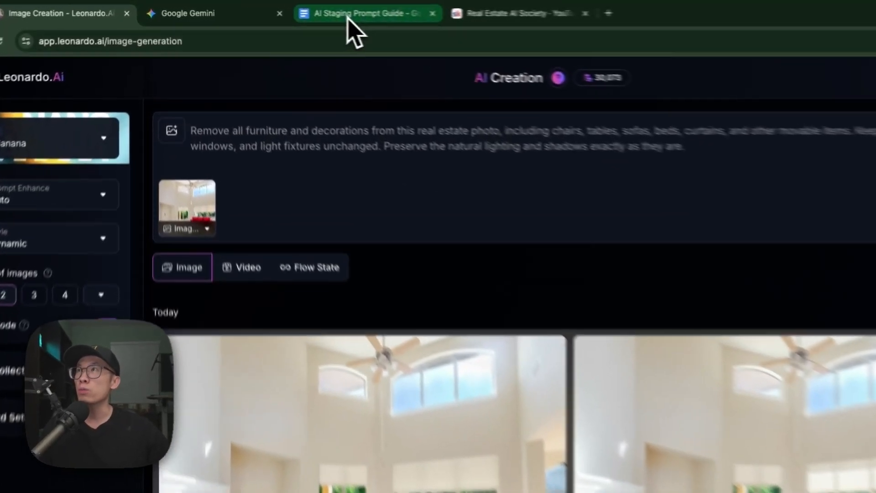
Step: Copy the Modern staging prompt paragraph from the prompt guide
click(301, 9)
scroll(438, 394, down, 1)
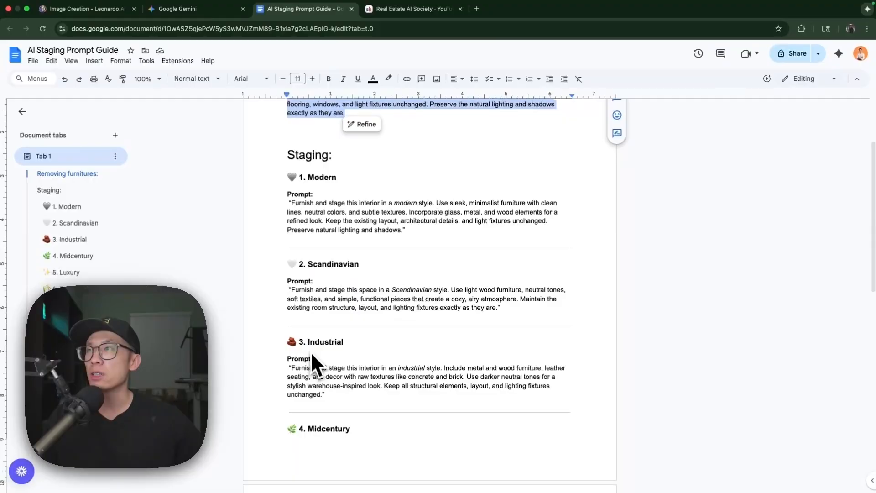
scroll(312, 355, down, 3)
scroll(313, 354, down, 3)
scroll(312, 354, down, 2)
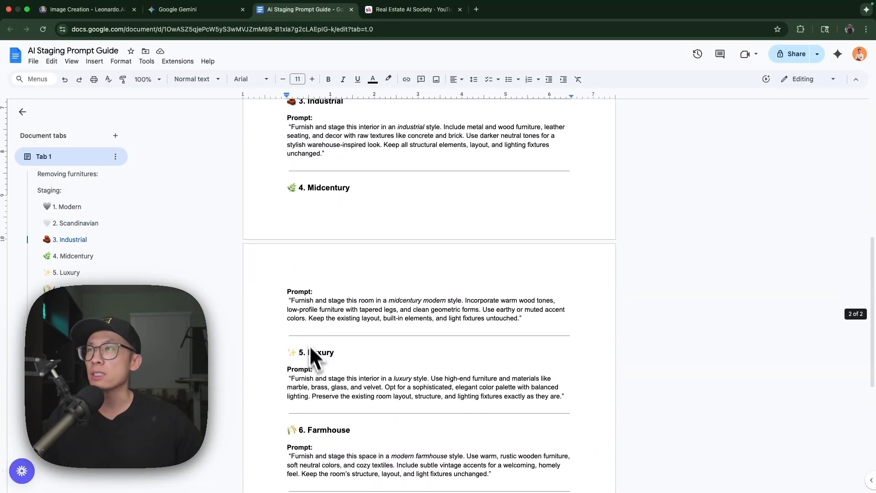
scroll(345, 359, down, 2)
scroll(348, 361, down, 2)
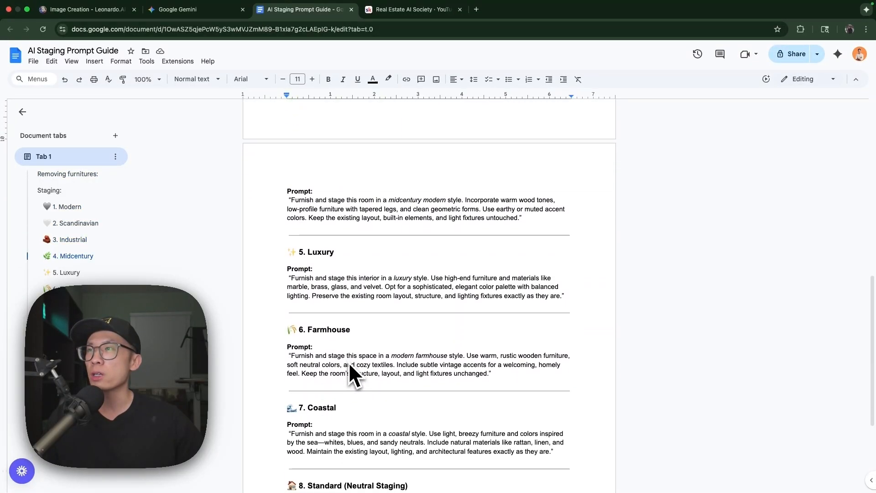
scroll(348, 363, down, 2)
scroll(349, 370, down, 1)
scroll(349, 373, down, 1)
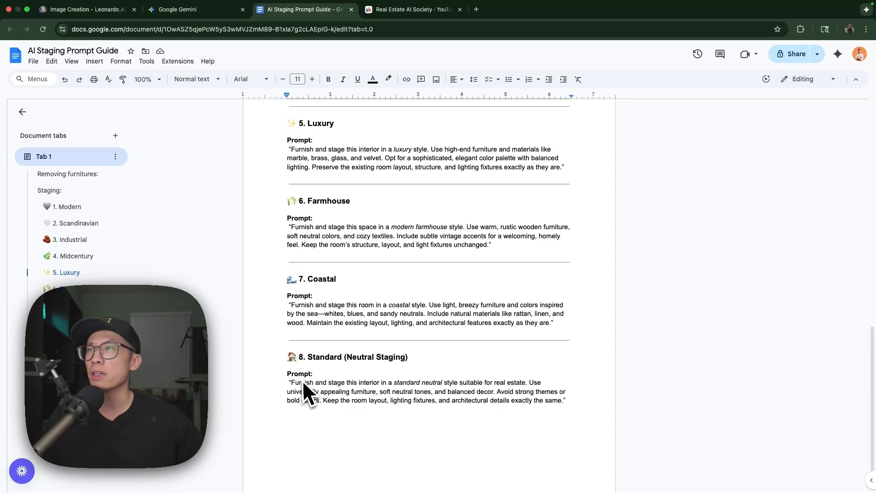
scroll(302, 390, up, 5)
scroll(301, 383, up, 4)
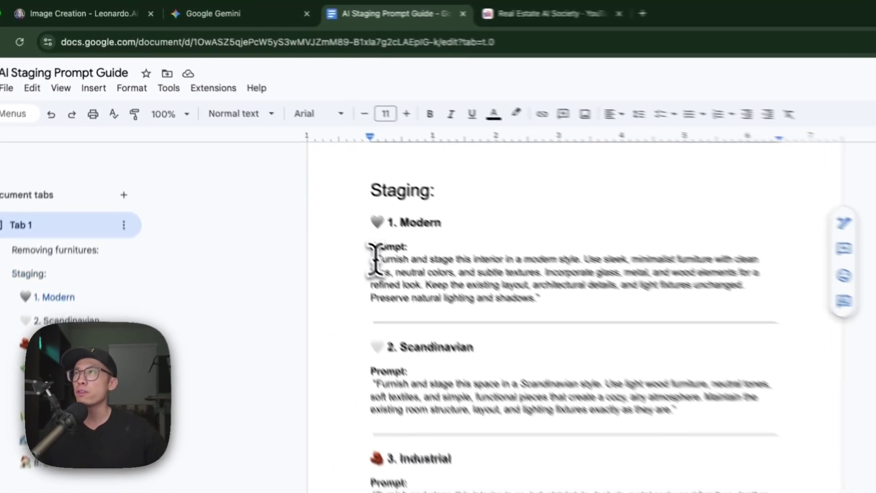
drag(289, 179, 405, 209)
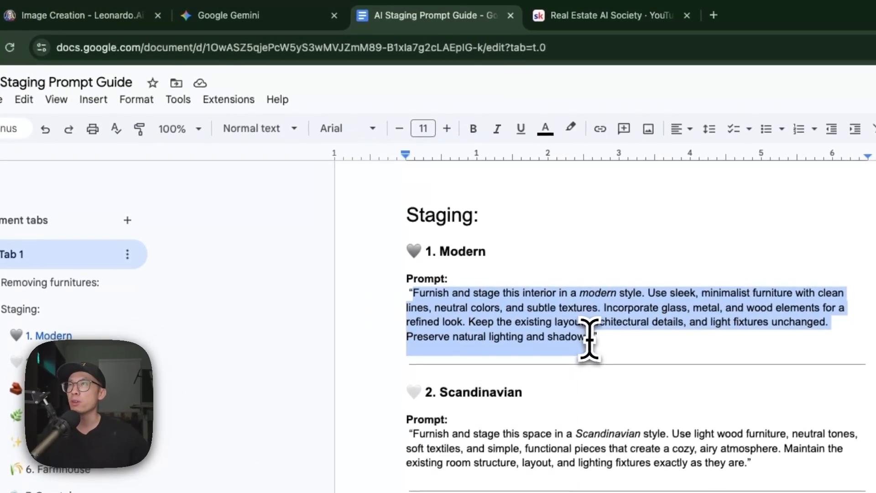
key(ctrl+c)
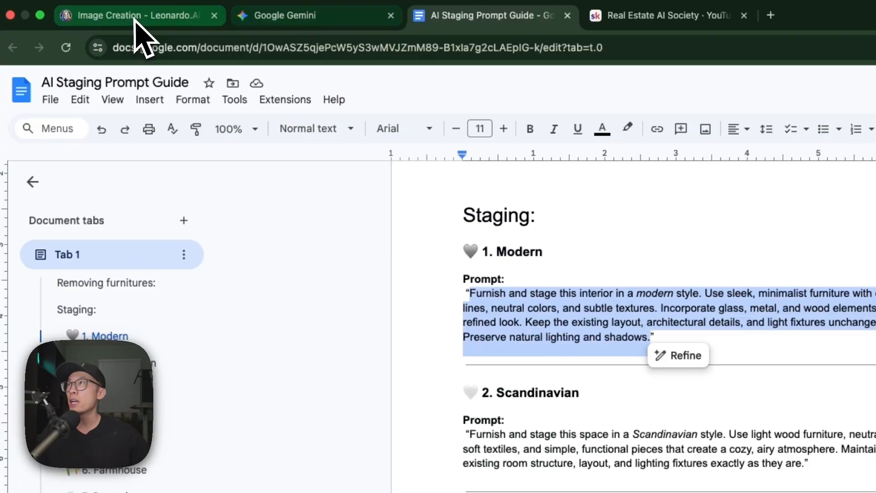
Step: Browse the Select Media picker for an empty-room reference, then close it without choosing
click(81, 15)
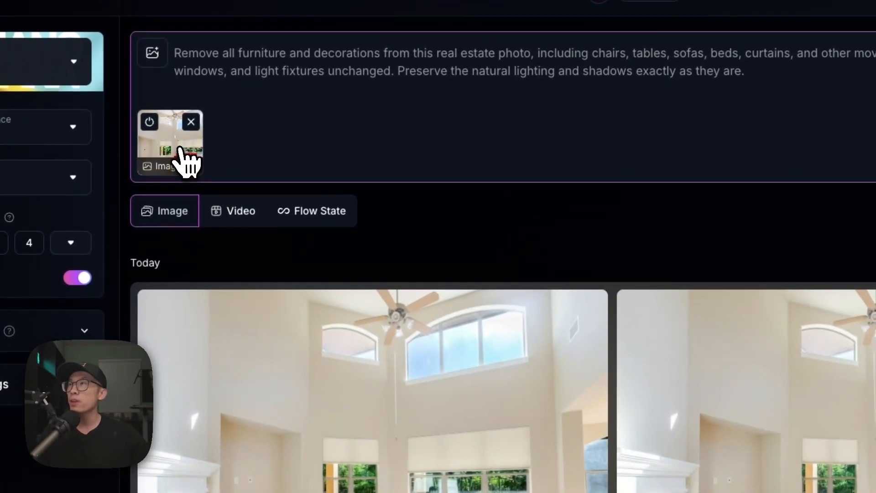
click(191, 127)
click(280, 293)
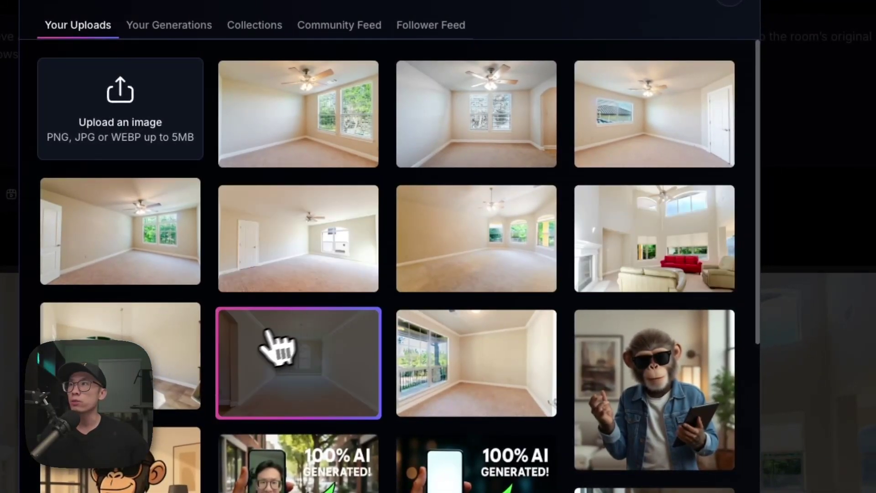
click(298, 363)
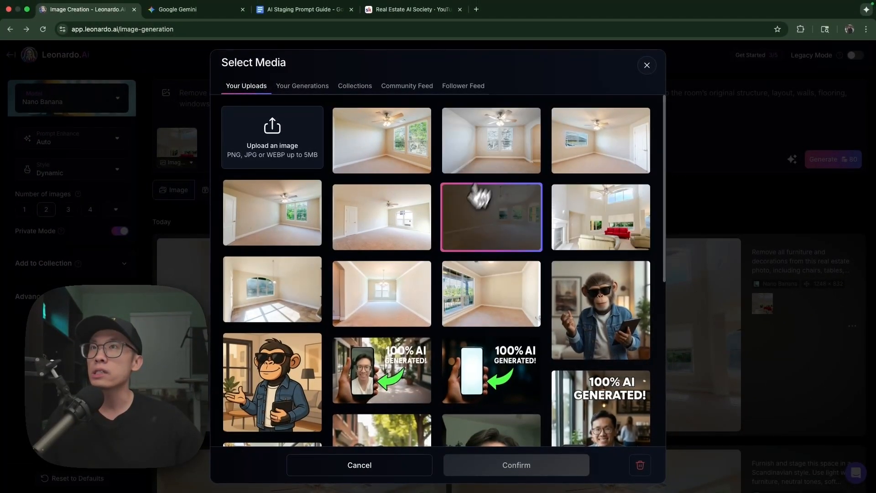
scroll(480, 226, down, 3)
scroll(479, 254, down, 3)
scroll(478, 267, up, 6)
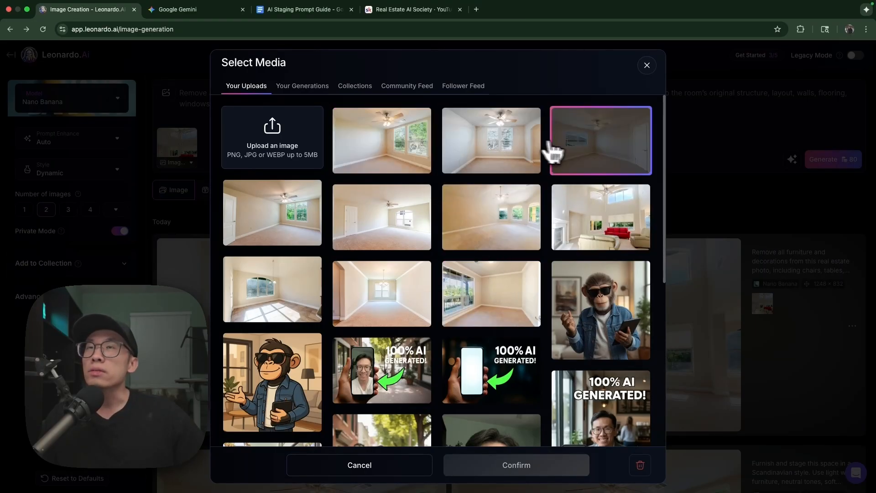
scroll(487, 301, down, 3)
scroll(487, 301, down, 3)
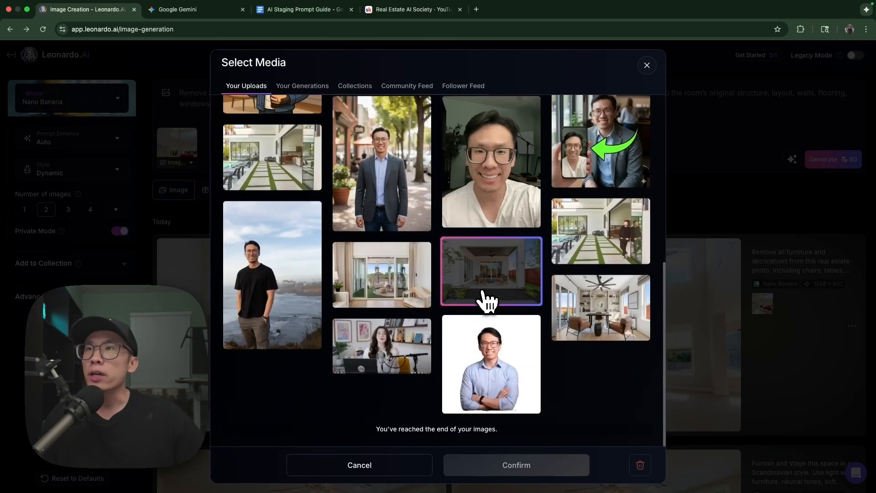
scroll(488, 301, up, 3)
scroll(488, 301, up, 3)
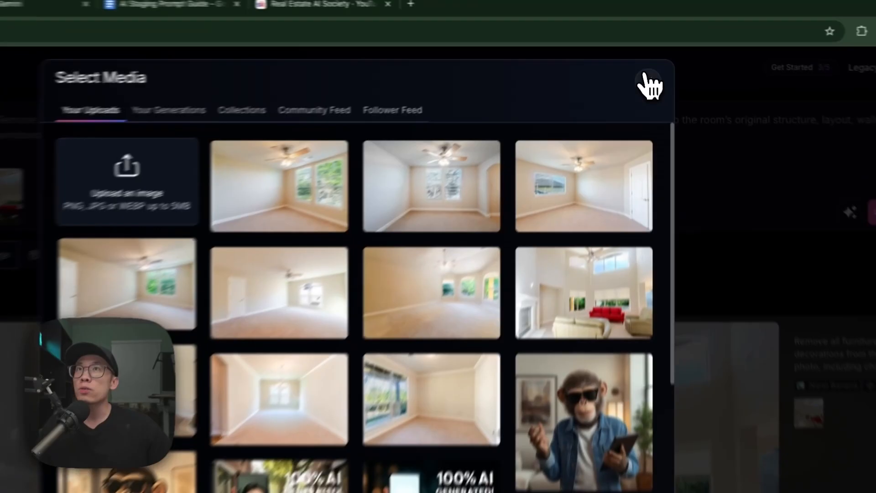
click(647, 65)
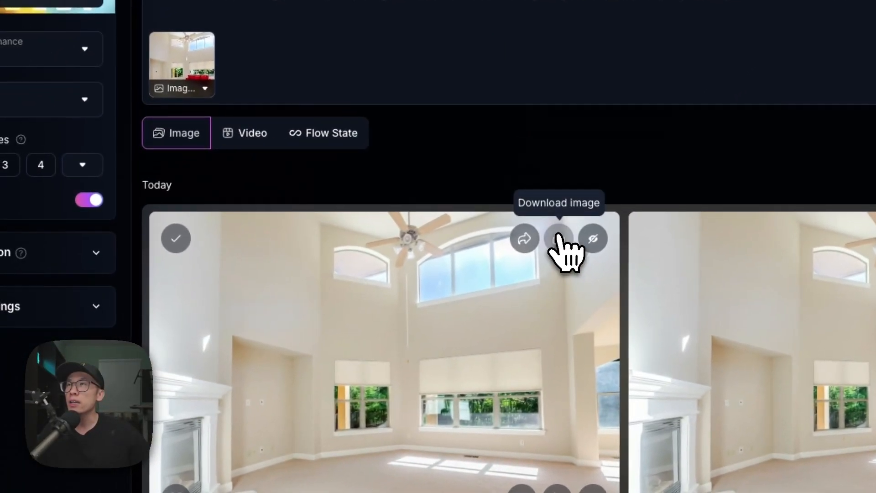
scroll(264, 123, up, 2)
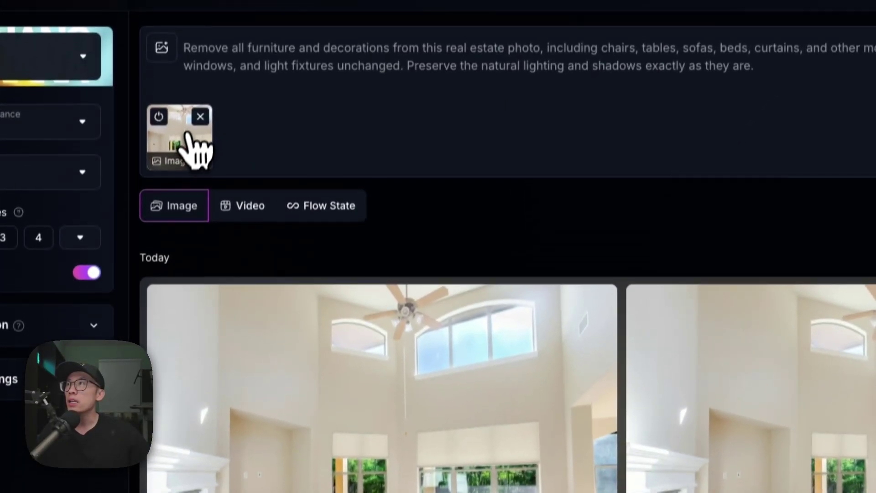
Step: Choose to replace the attached reference image by uploading a new file from the computer
click(206, 163)
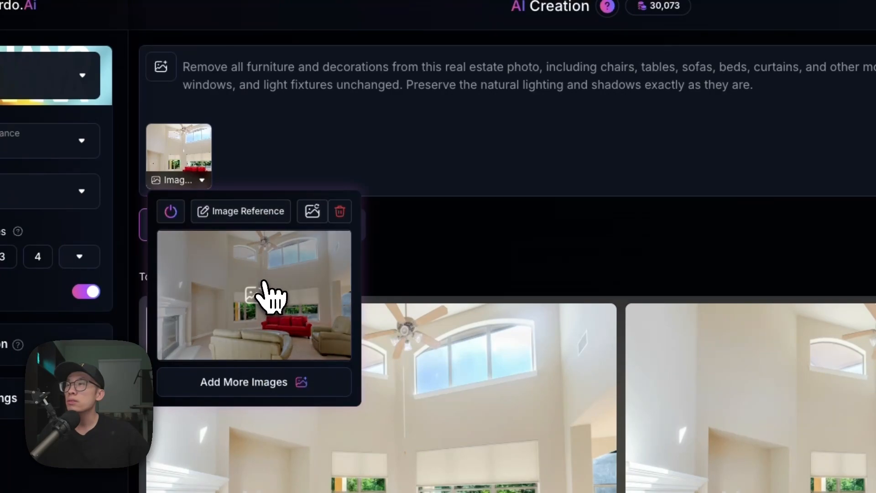
click(263, 288)
click(335, 133)
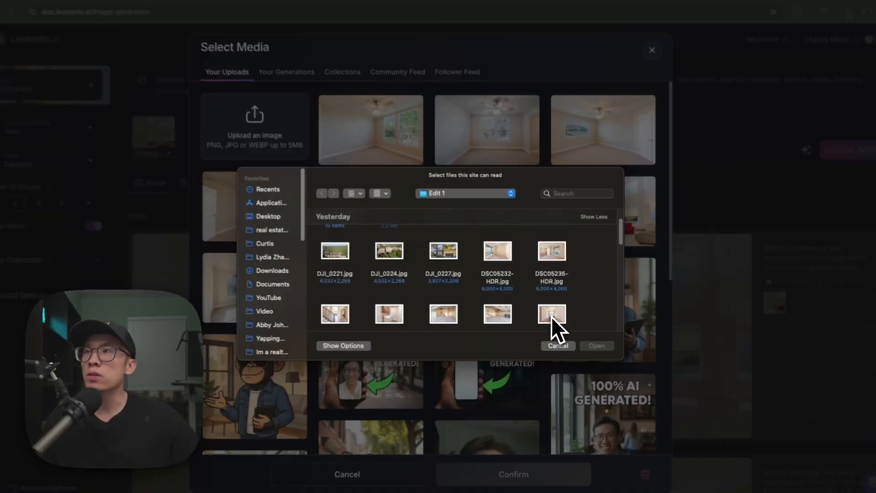
scroll(552, 315, down, 2)
scroll(409, 313, down, 3)
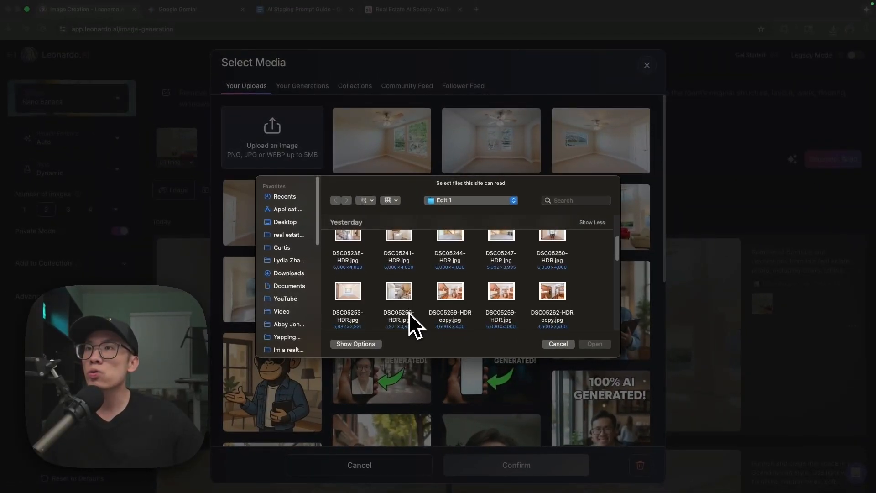
scroll(409, 313, down, 2)
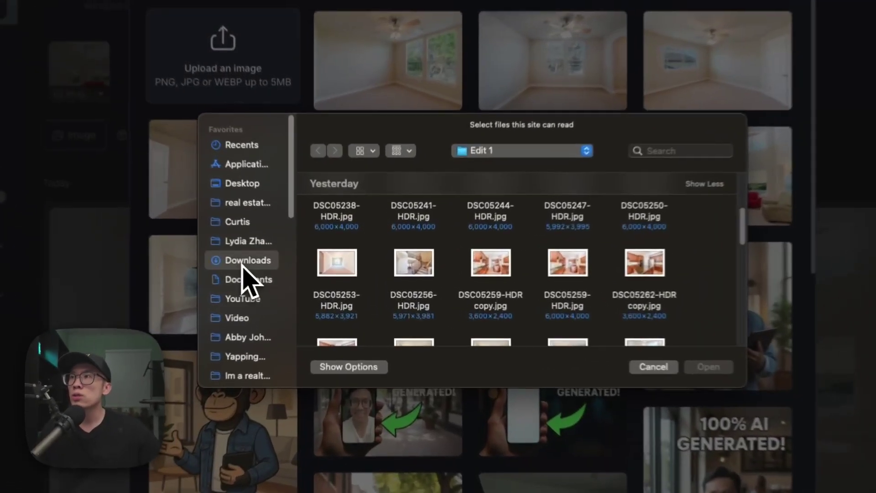
Step: Upload the empty-room image from Downloads and paste the Modern staging prompt over the old one
click(288, 273)
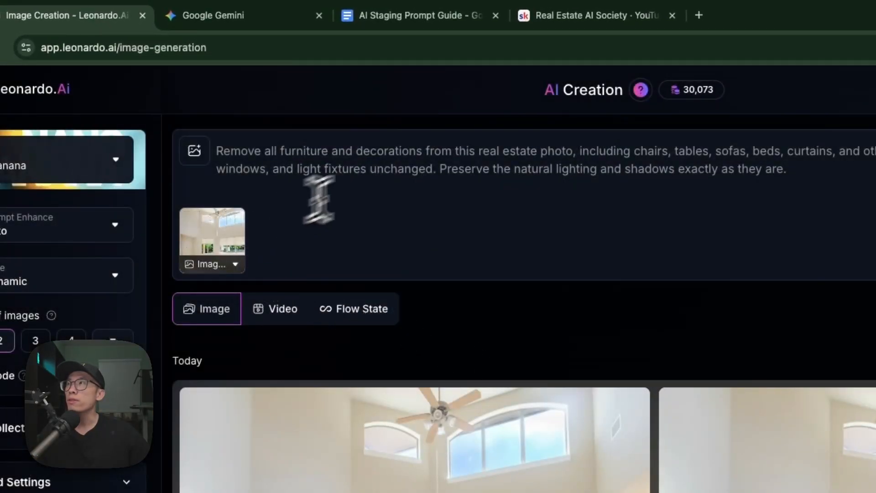
key(ctrl+v)
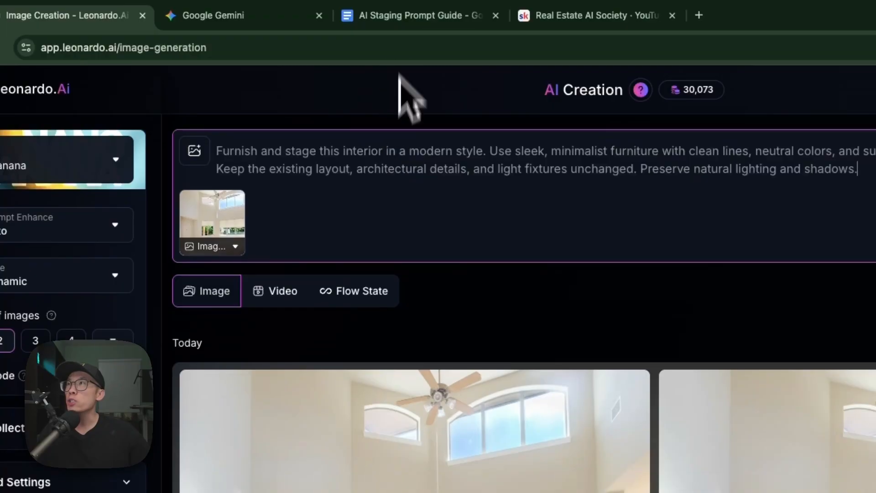
click(404, 16)
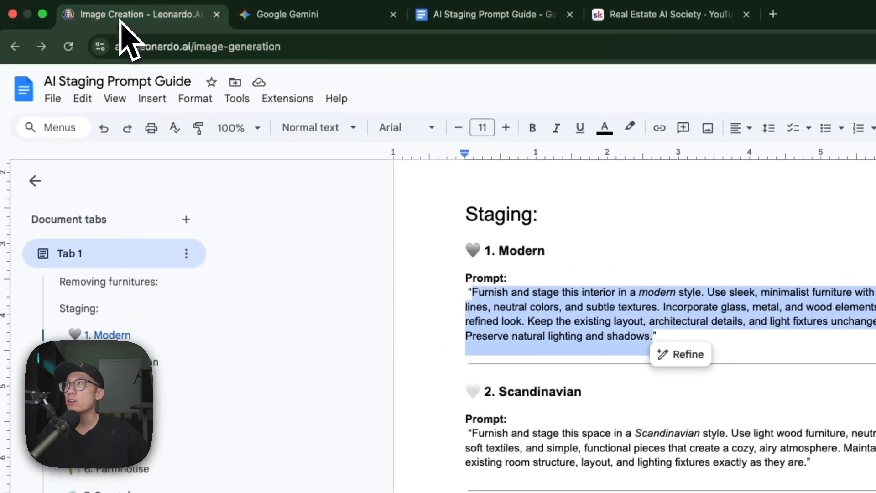
click(121, 16)
mouse_move(825, 123)
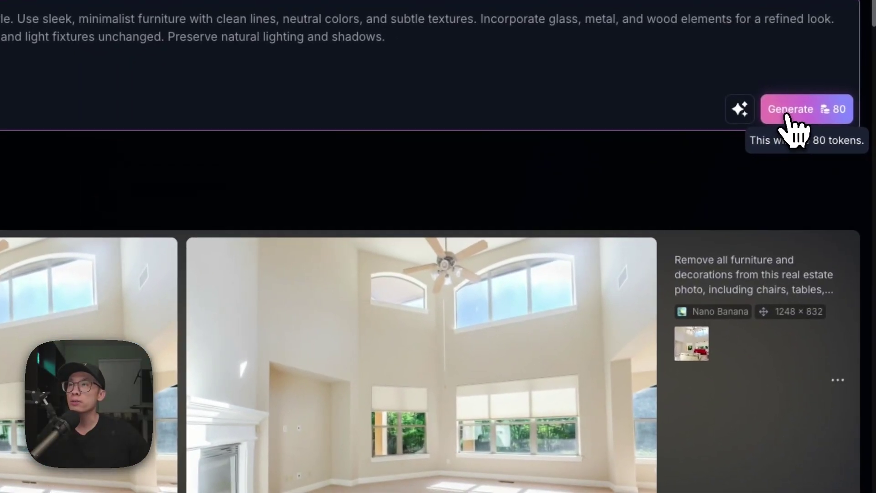
Step: Generate the modern-staged great-room images and view results full size
click(794, 110)
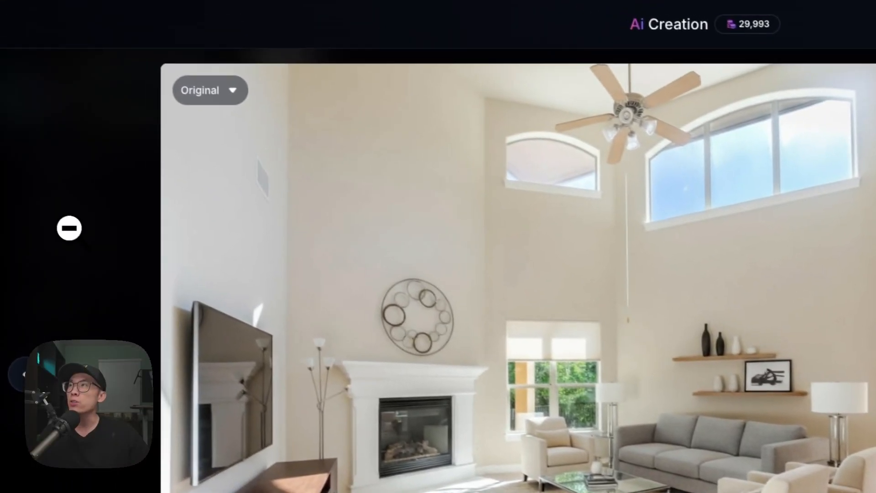
key(Escape)
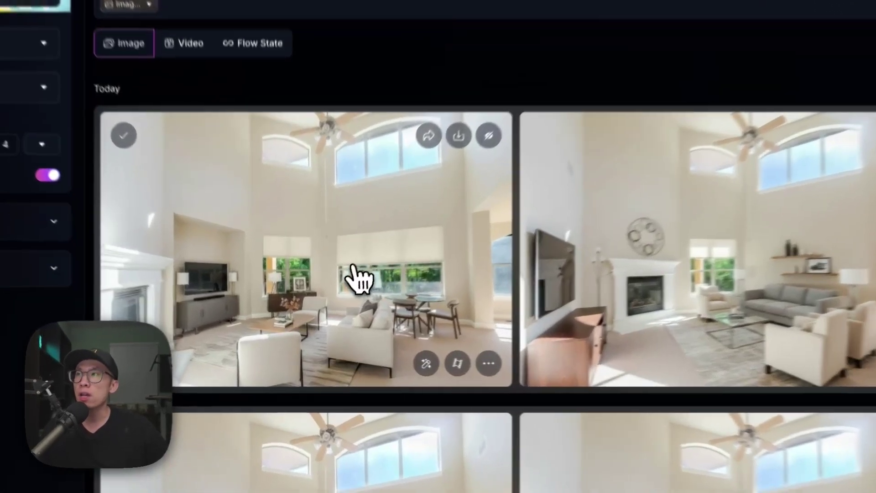
click(301, 282)
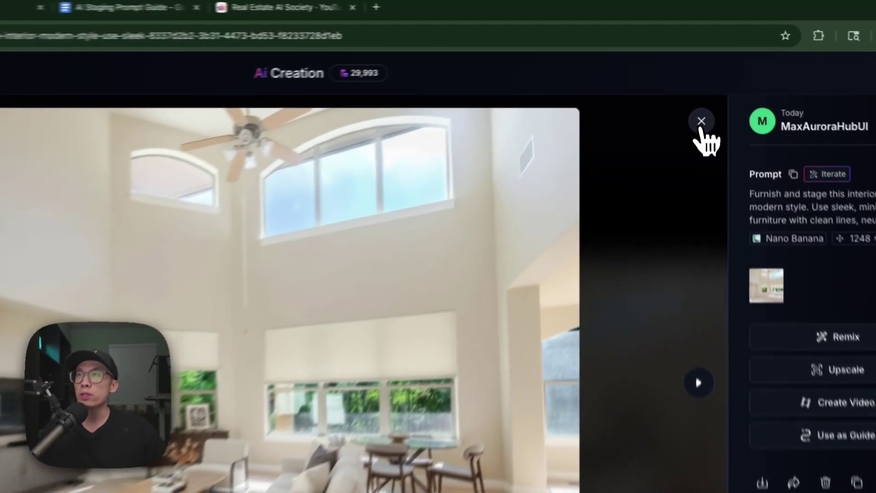
Step: Remove the great-room reference image and select the 7. Coastal prompt in the guide
click(702, 88)
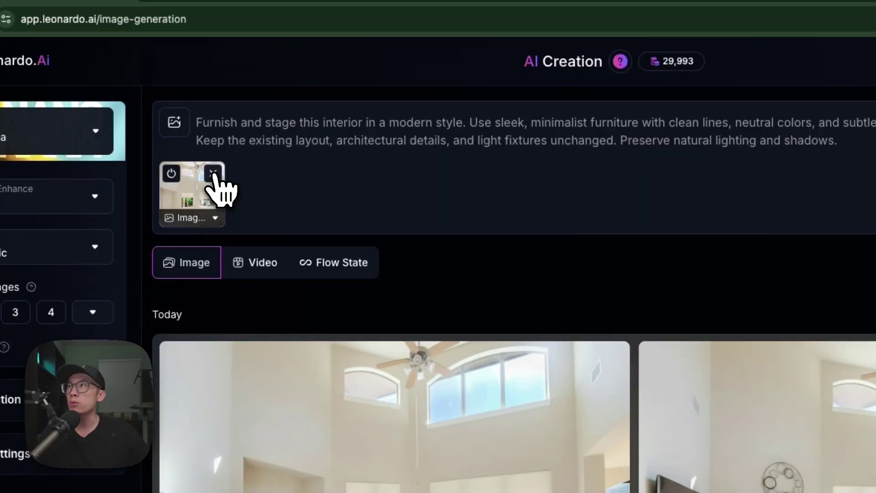
click(208, 173)
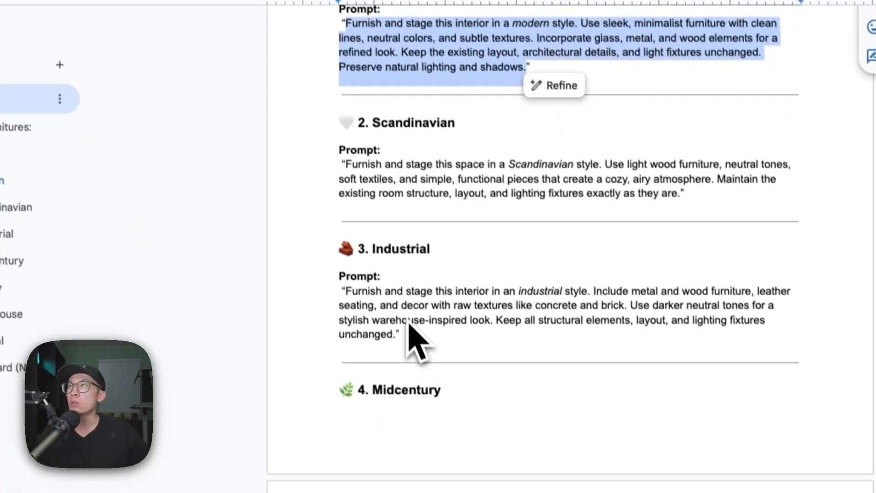
scroll(410, 332, down, 3)
scroll(404, 322, down, 3)
scroll(403, 322, down, 4)
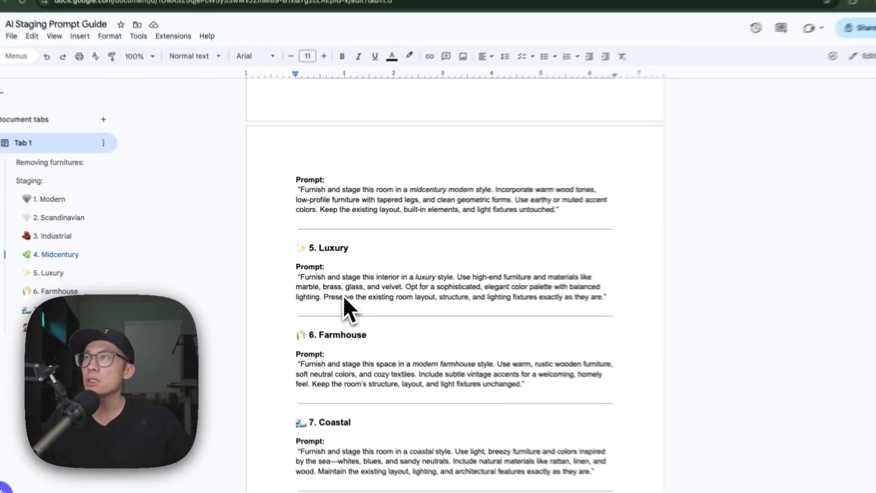
scroll(331, 292, down, 3)
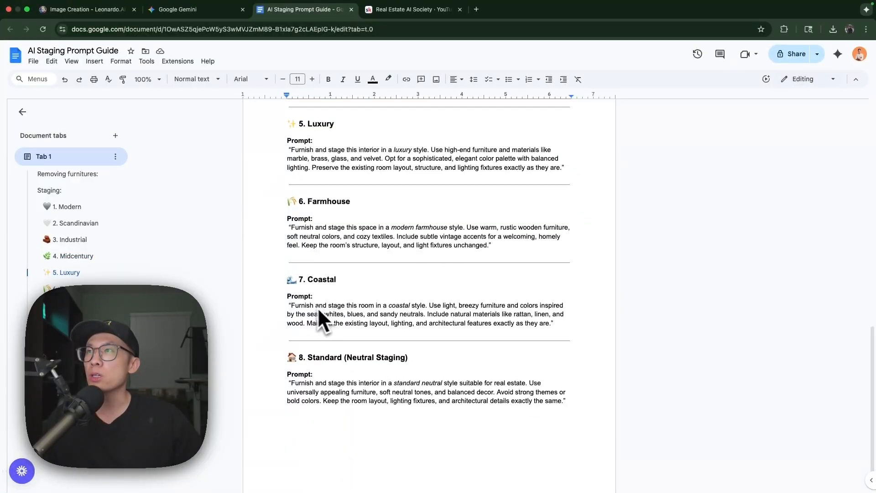
drag(289, 305, 517, 323)
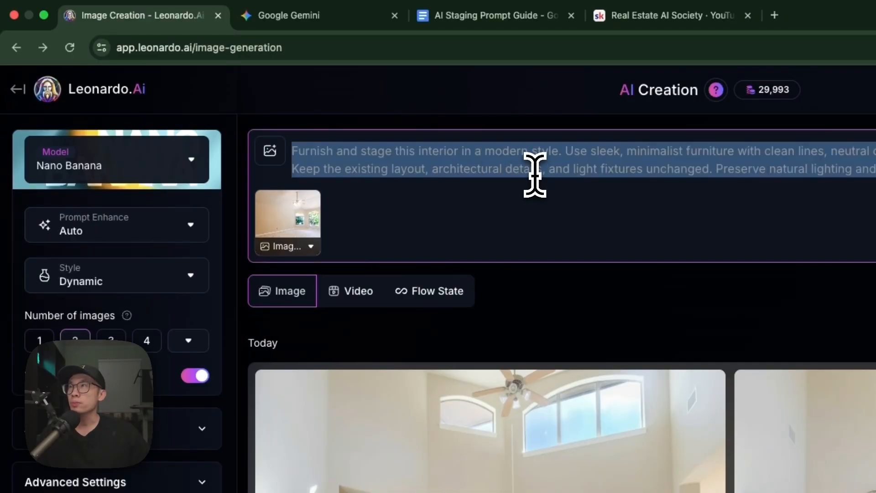
Step: Replace the modern prompt with the Coastal prompt, generate, and view the coastal results full size
key(super+v)
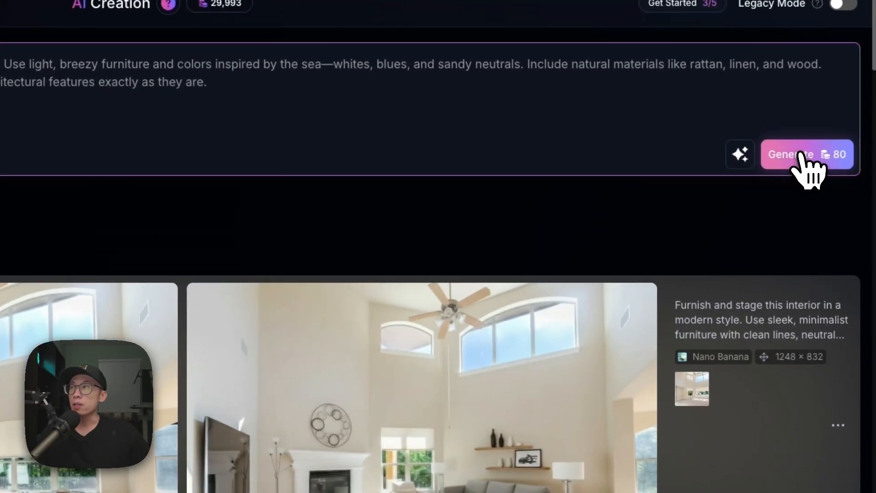
click(806, 154)
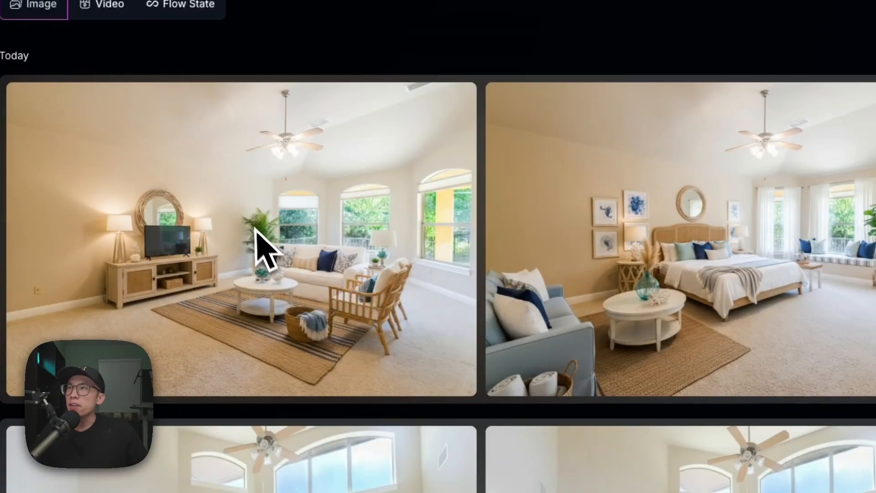
click(308, 267)
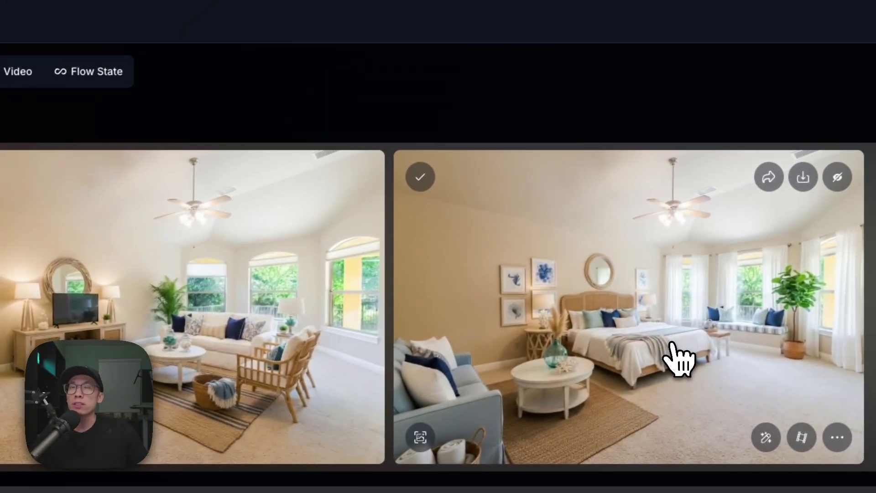
click(679, 358)
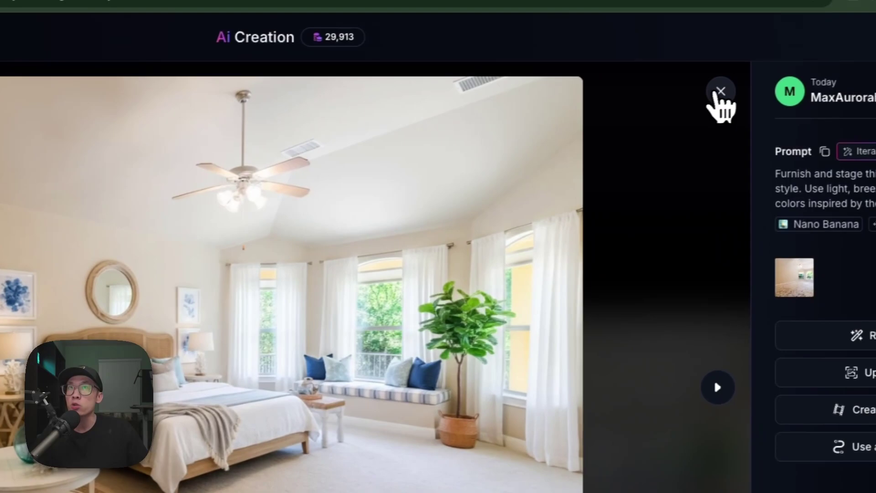
click(720, 91)
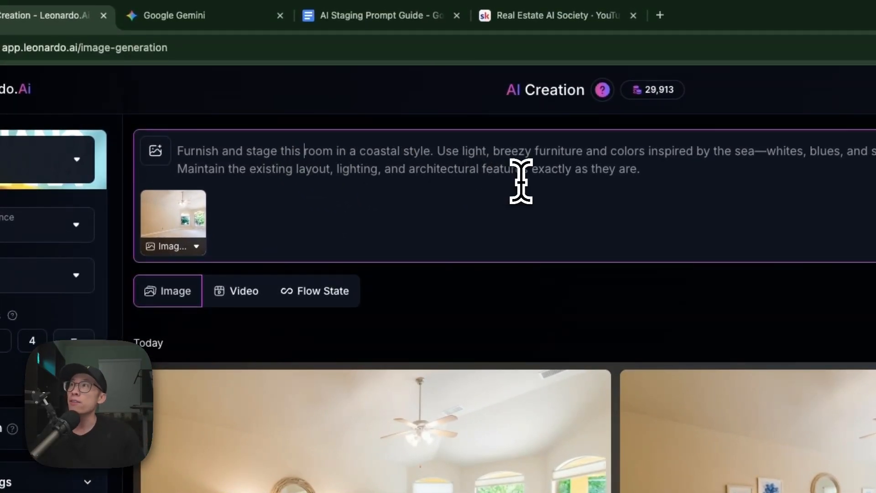
text(bed)
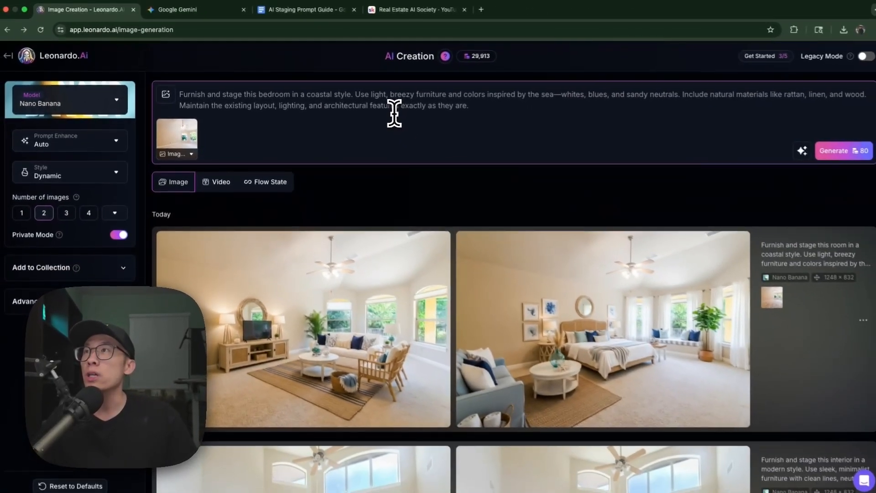
Step: Generate coastal bedrooms from the bedroom prompt, inspect one full size, then go to the Gemini tab
click(833, 148)
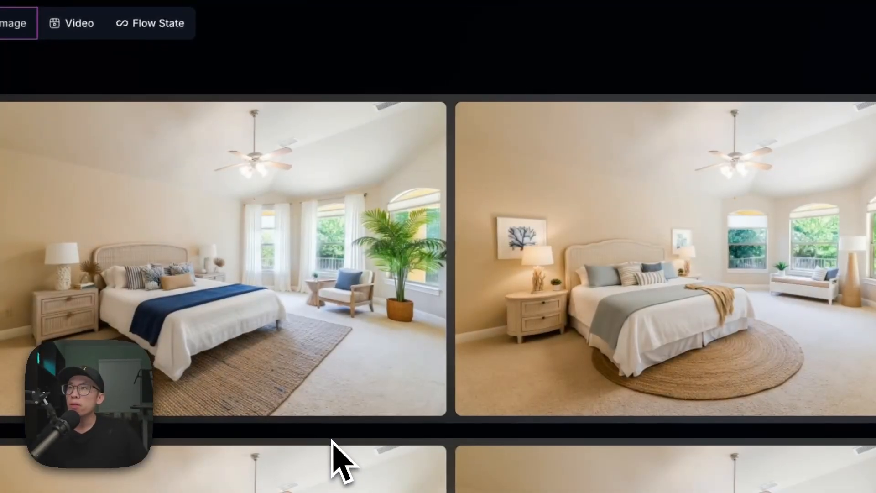
click(300, 288)
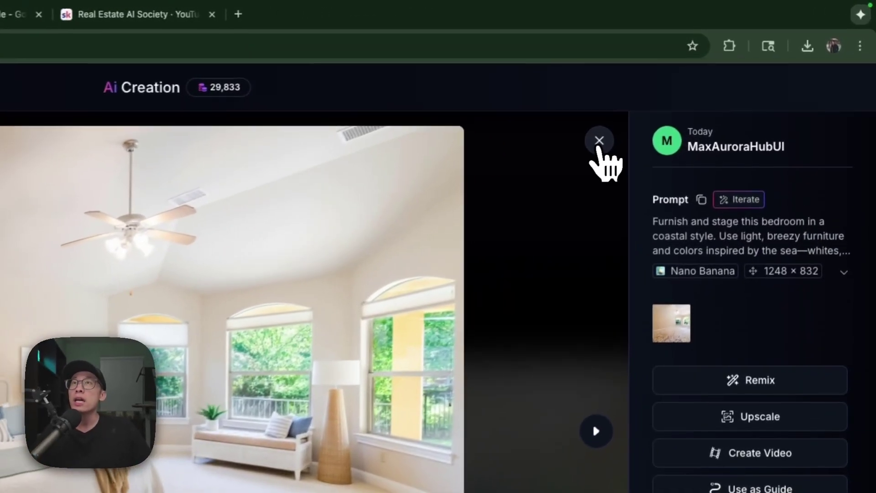
click(702, 88)
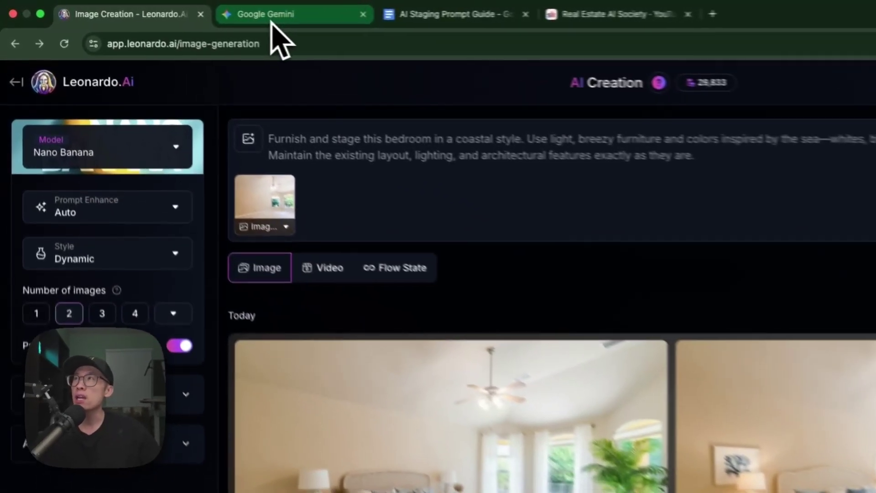
click(265, 14)
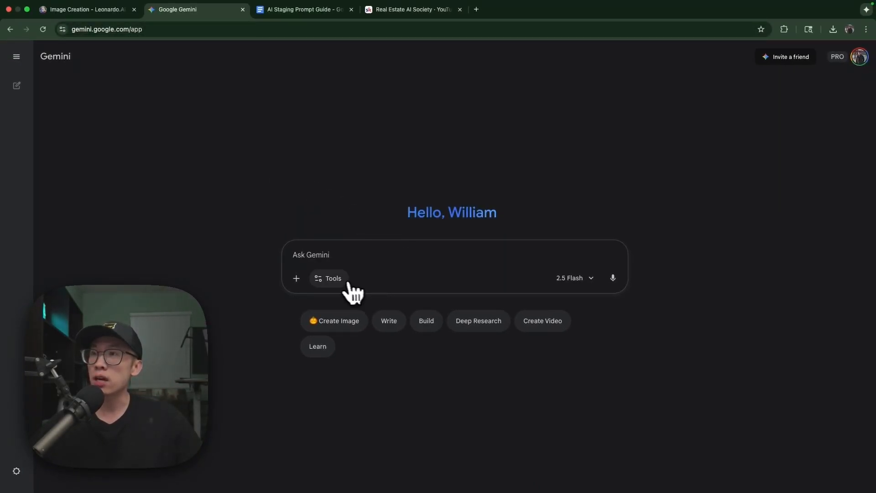
Step: Switch the Gemini chat to Create images mode via the Tools menu
click(333, 278)
click(342, 353)
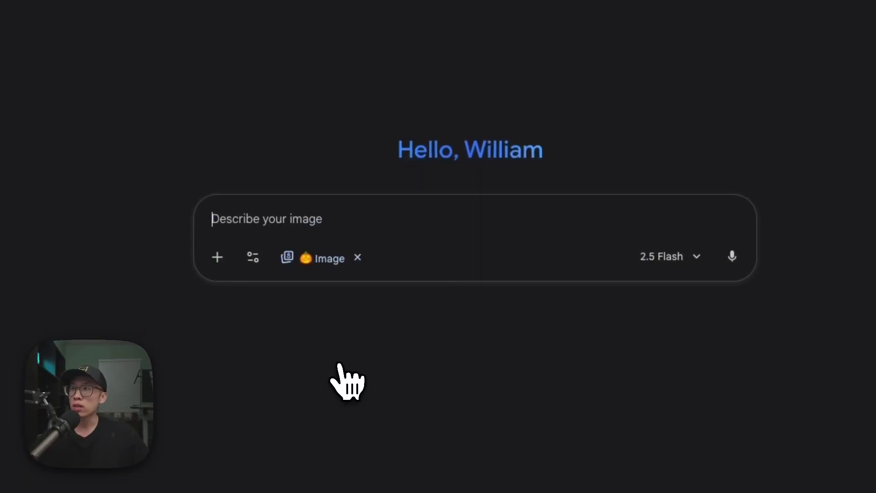
Step: Upload the red-sofa living-room listing photo as an attachment to the prompt
click(217, 258)
click(258, 151)
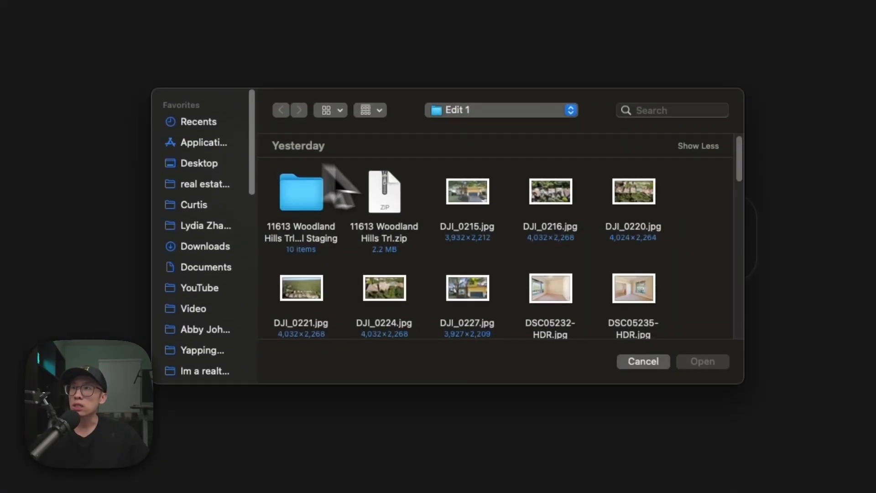
scroll(510, 295, down, 5)
scroll(510, 301, down, 3)
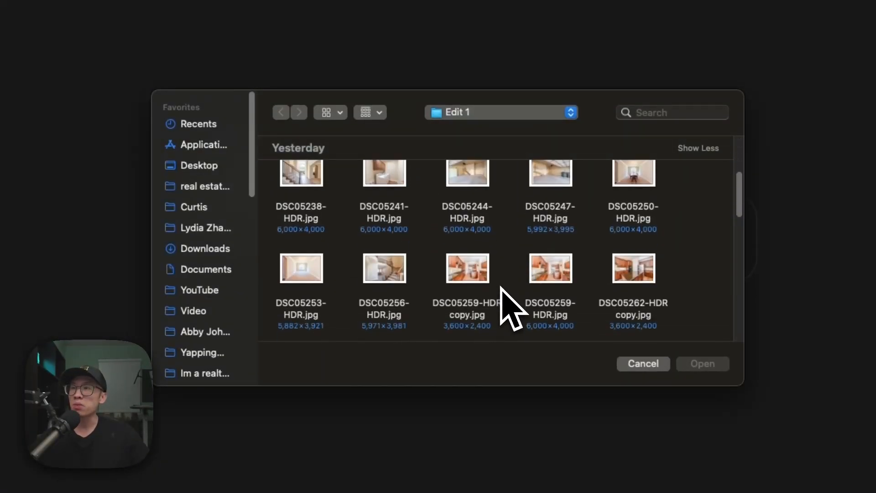
scroll(510, 305, down, 3)
scroll(510, 304, down, 2)
click(633, 257)
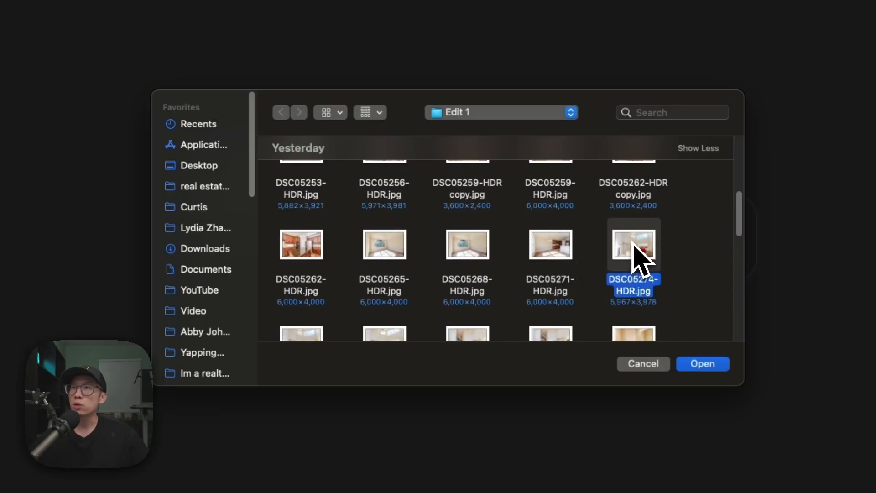
click(702, 364)
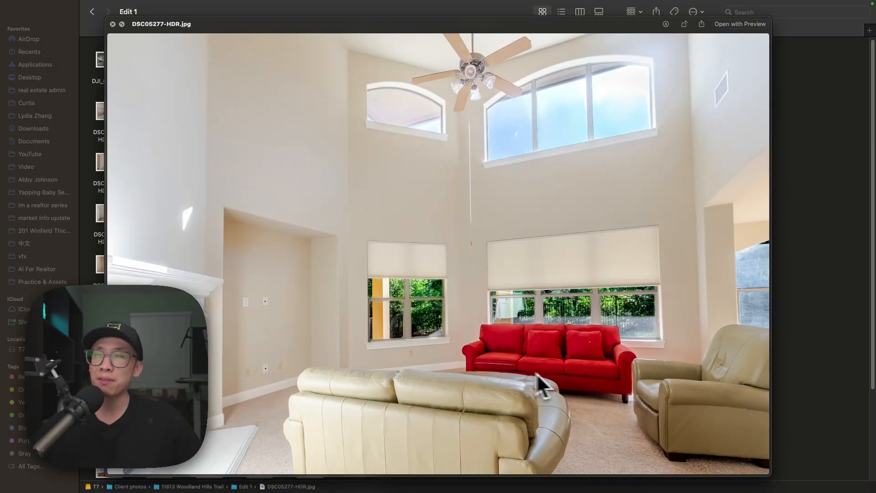
Step: Copy the 'Removing furnitures' prompt from the AI Staging Prompt Guide document
click(373, 273)
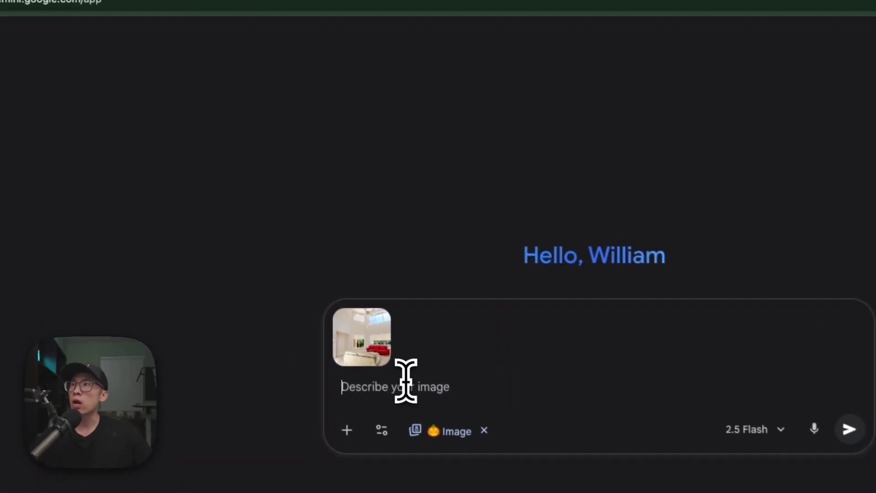
click(288, 14)
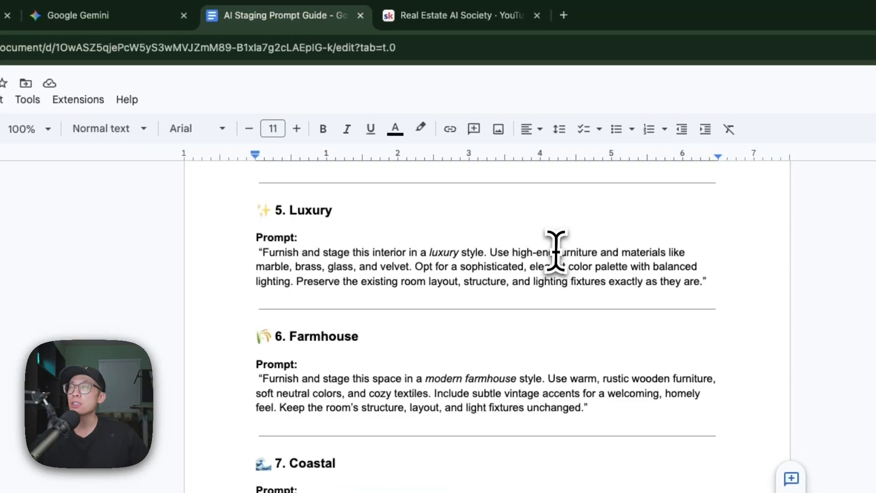
scroll(547, 253, up, 10)
drag(492, 360, 256, 317)
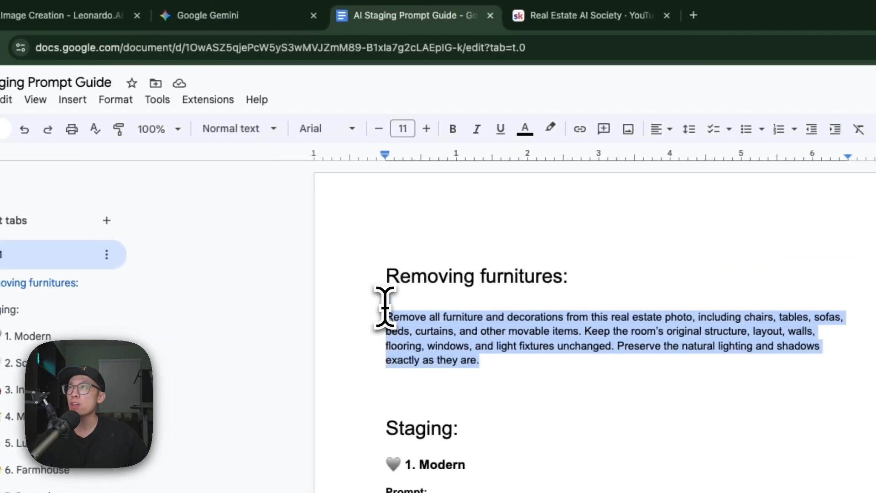
key(ctrl+c)
click(212, 16)
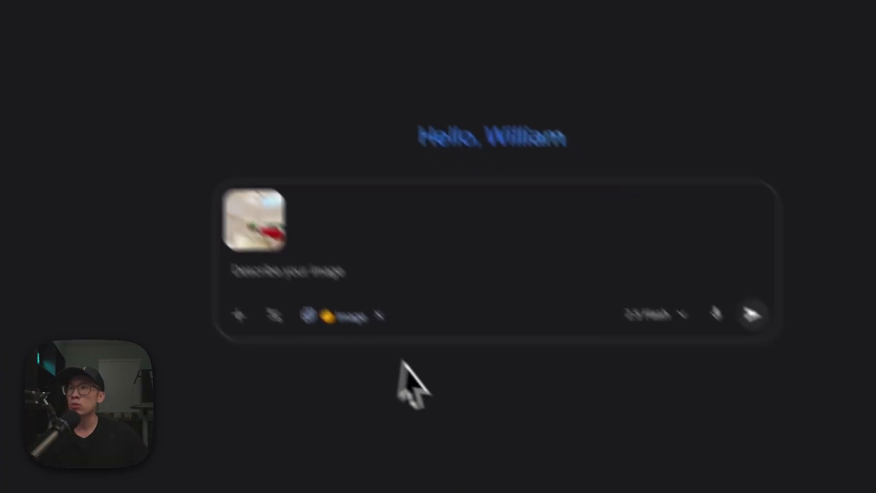
Step: Paste the removal prompt with the photo and send it to get an empty living room
click(404, 212)
key(ctrl+v)
click(660, 260)
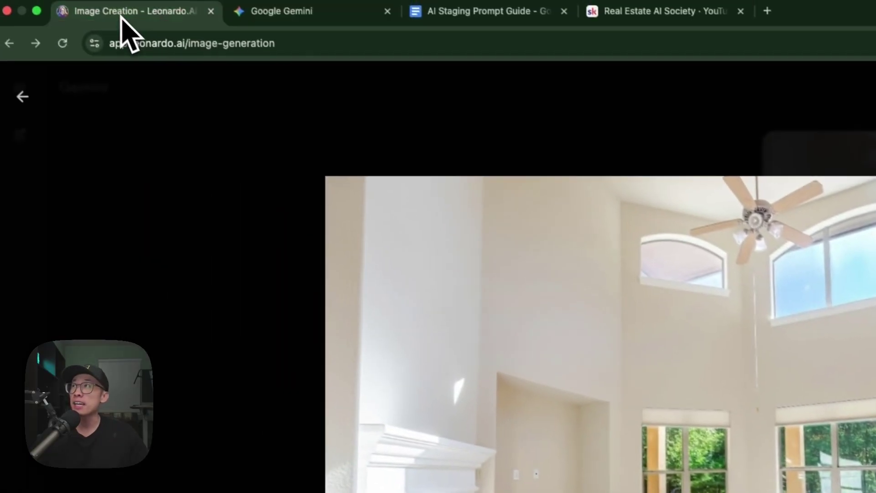
click(124, 35)
scroll(283, 315, down, 5)
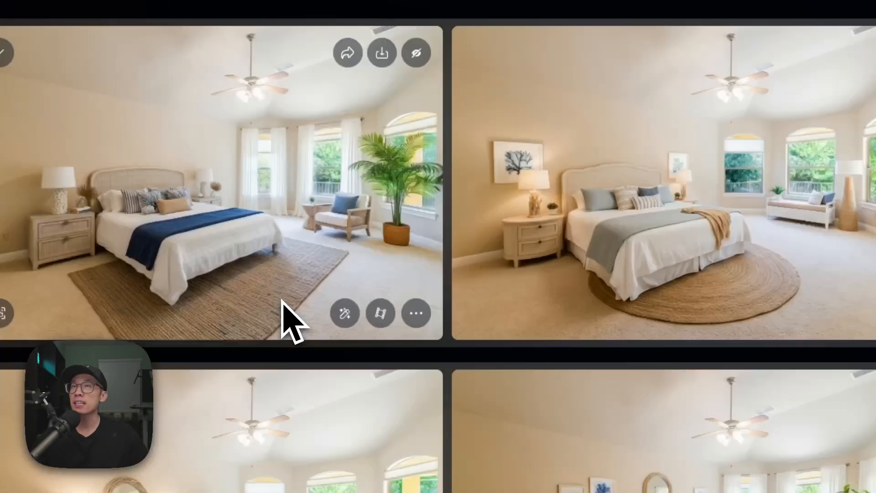
scroll(284, 315, down, 5)
scroll(284, 316, down, 5)
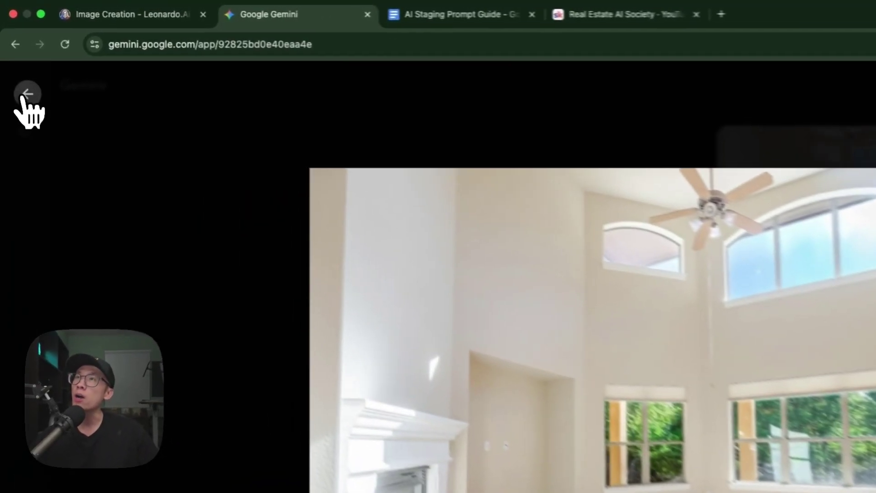
Step: Copy the Modern staging prompt from the prompt guide document
click(18, 63)
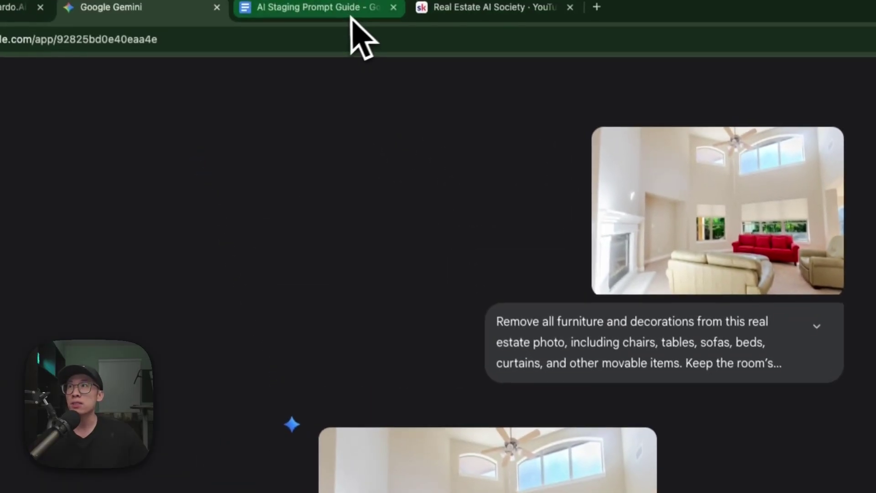
click(317, 7)
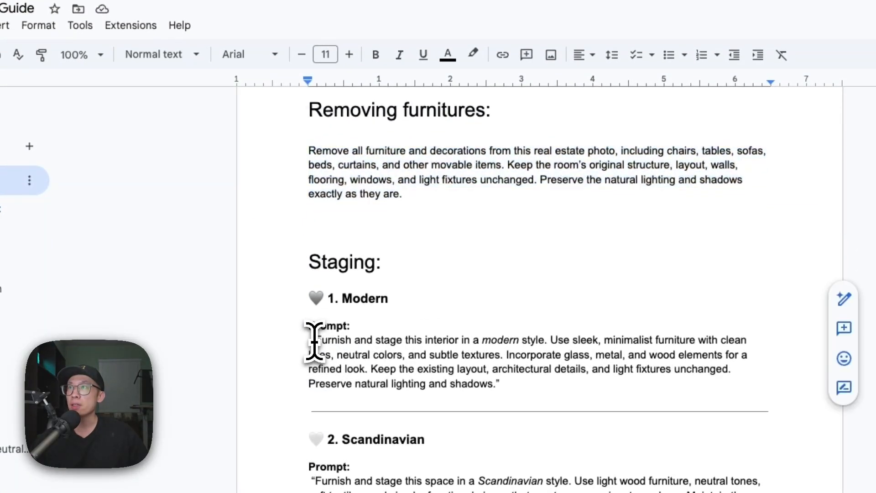
drag(311, 340, 469, 384)
key(ctrl+c)
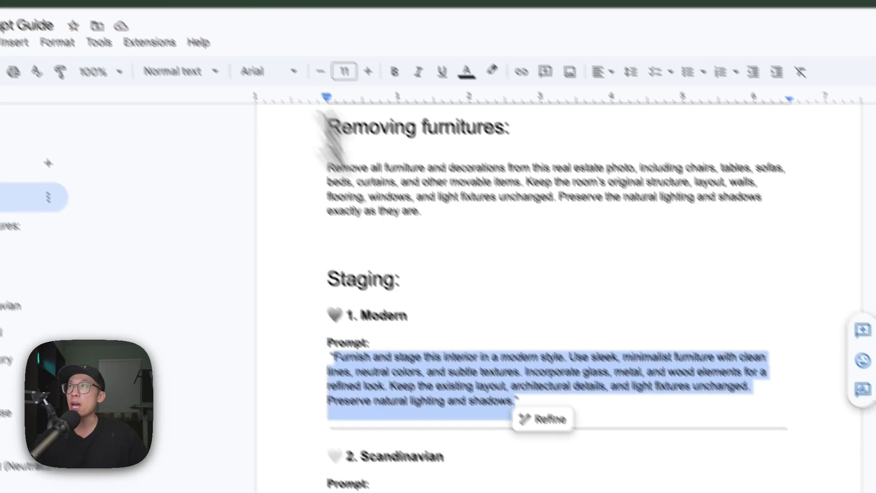
click(274, 26)
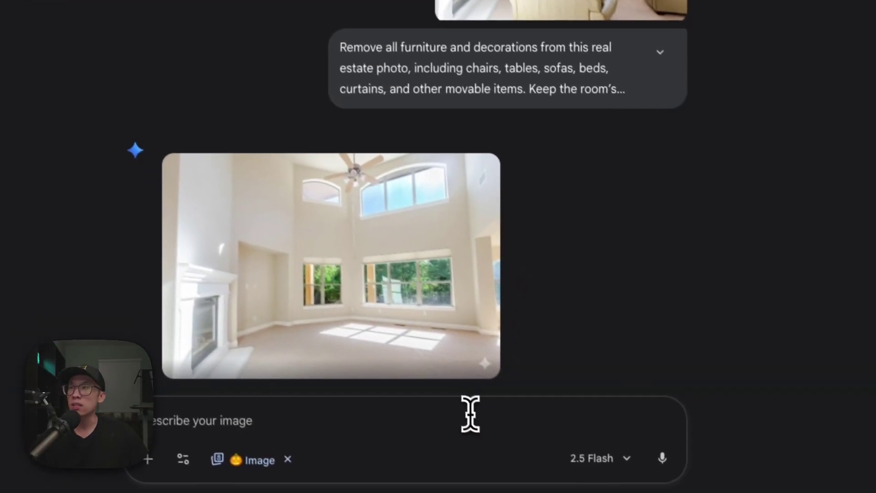
Step: Paste and send the Modern prompt, then view the staged grey-sofa living room result
click(470, 413)
key(ctrl+v)
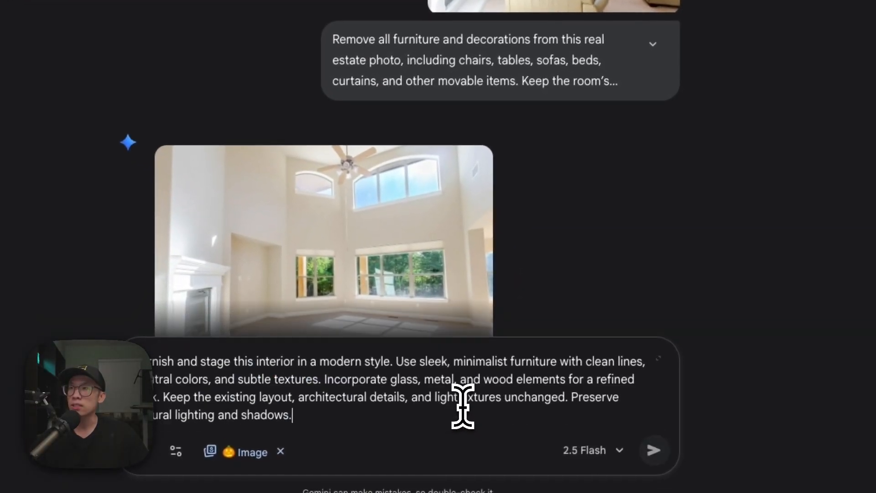
click(652, 449)
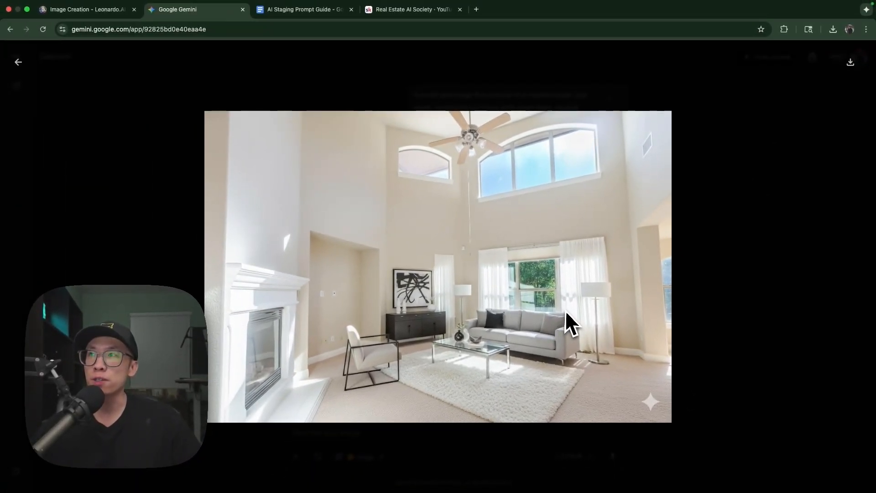
click(736, 295)
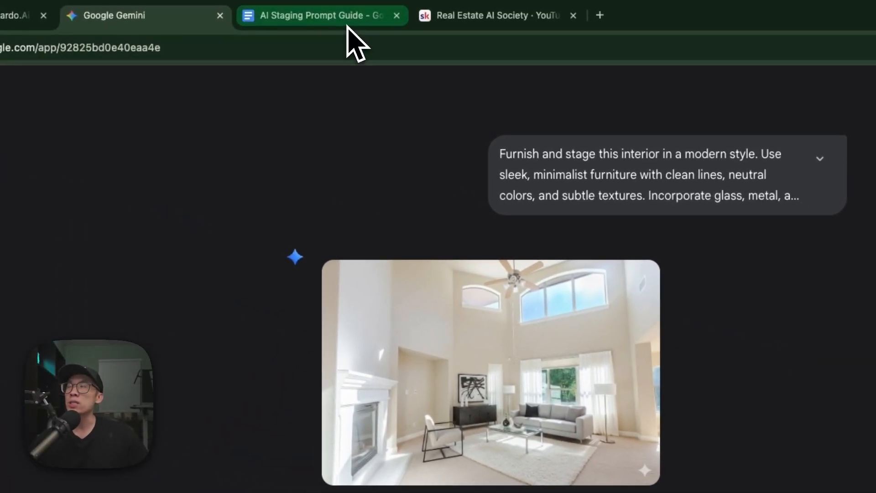
Step: Switch to the Real Estate AI Society community page on Skool
click(349, 38)
click(479, 15)
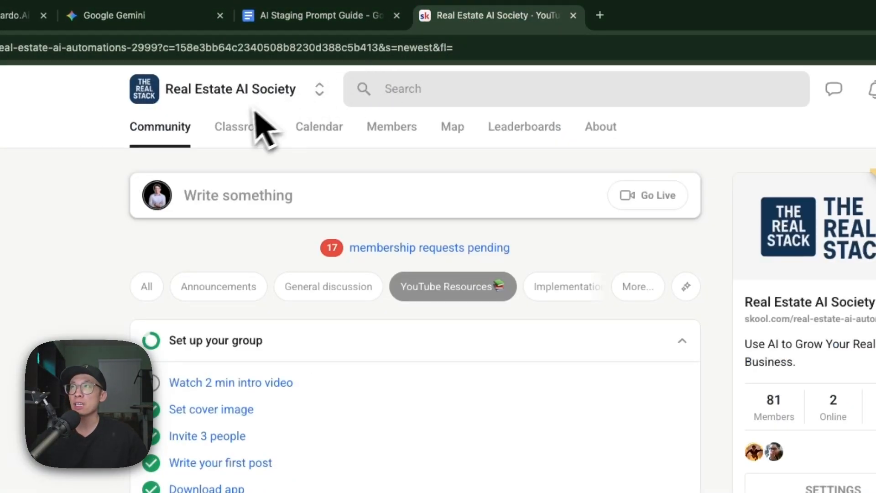